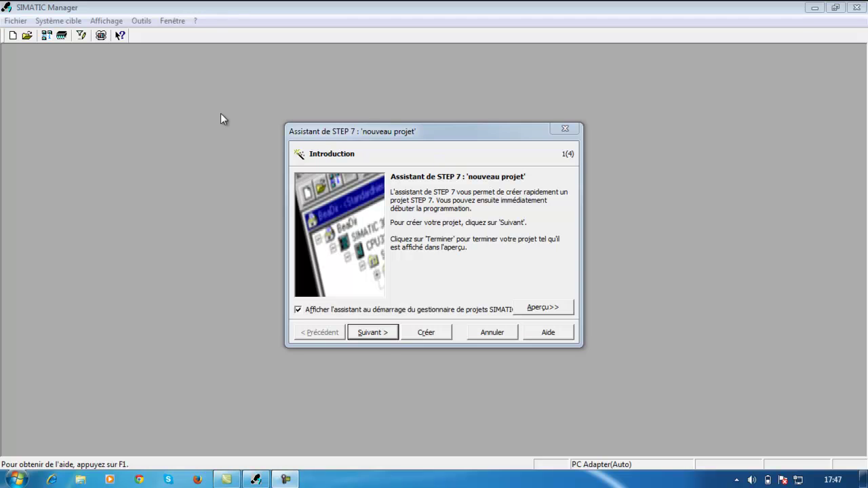
Cancel the new project wizard and close the open knnk and redondance projects
left_click(492, 333)
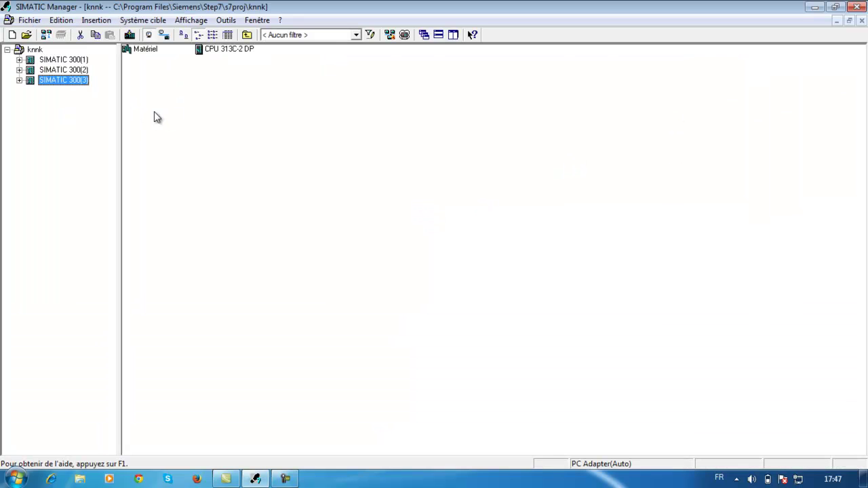
left_click(861, 19)
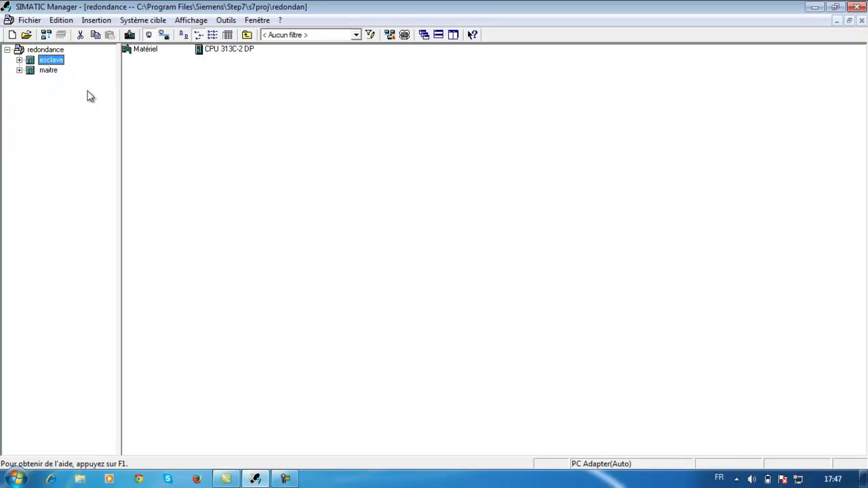
left_click(862, 20)
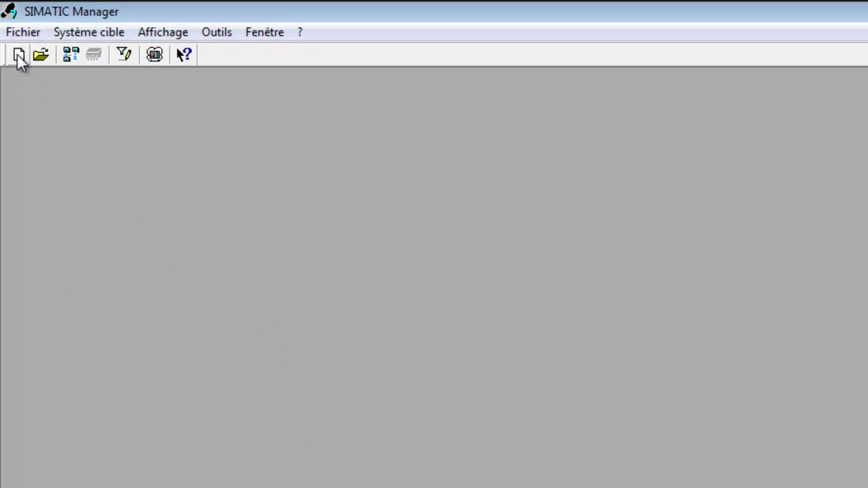
Create a new user project named U1S4A2 in the default destination and maximize its project window
left_click(18, 57)
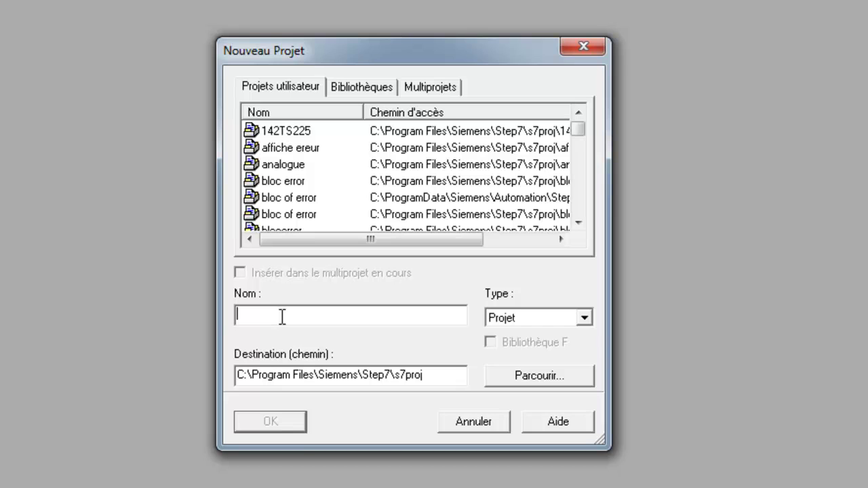
type("U1S4A2")
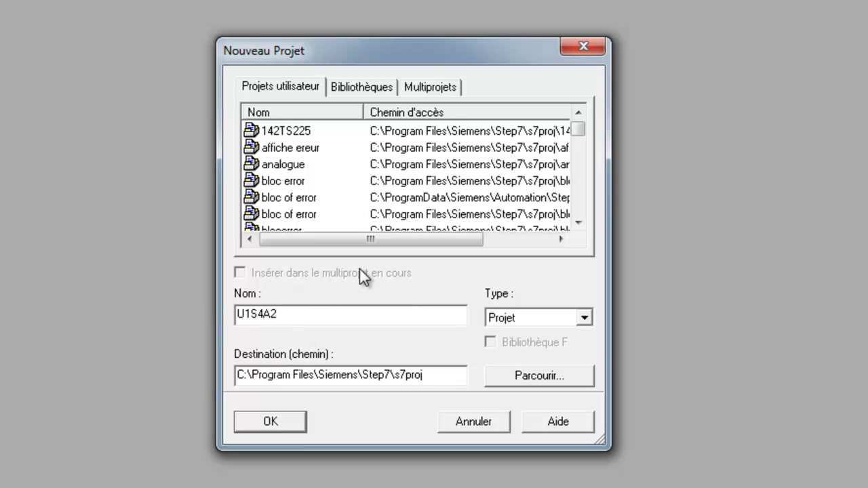
left_click(266, 425)
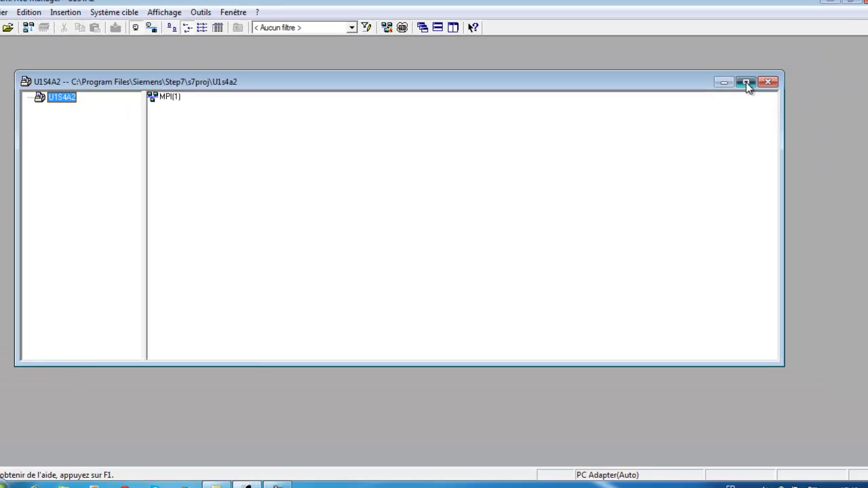
left_click(858, 17)
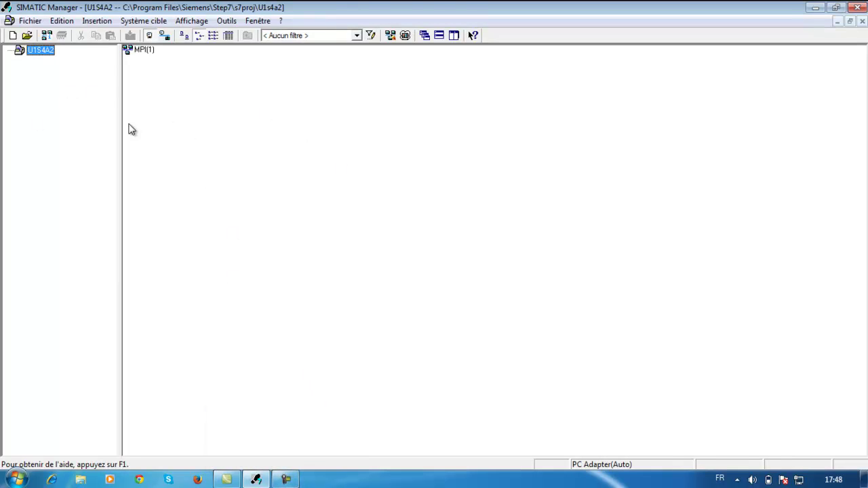
left_click(287, 479)
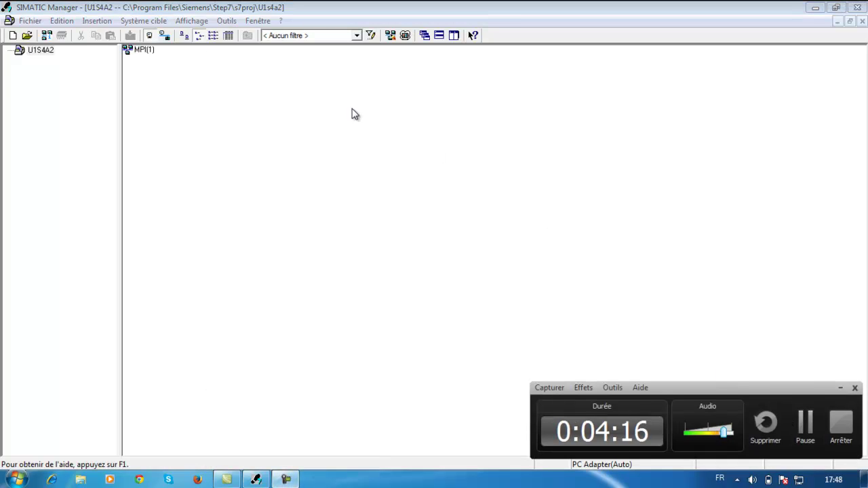
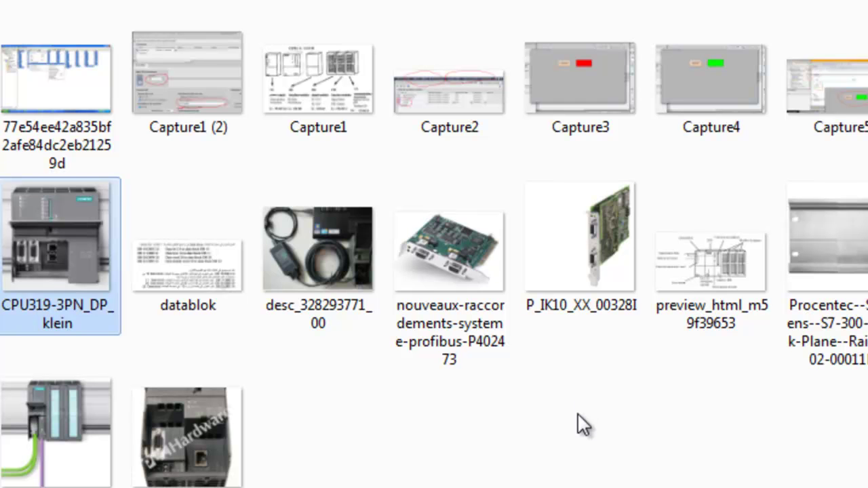
View the SM-6ES7315-2EH13 CPU photo to examine its communication ports, and return to SIMATIC Manager
double_click(219, 418)
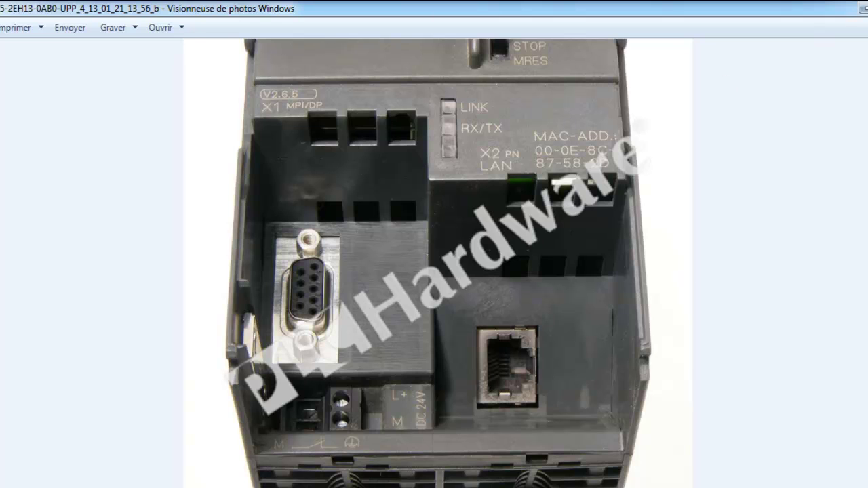
key("Escape")
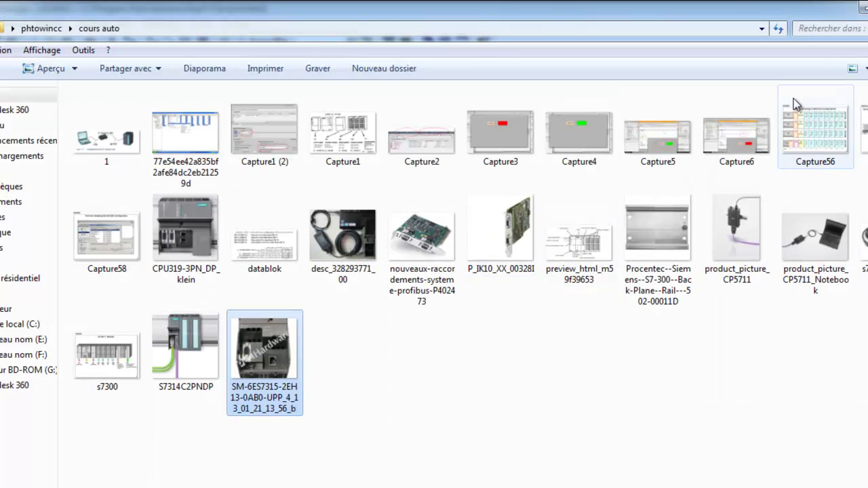
left_click(863, 15)
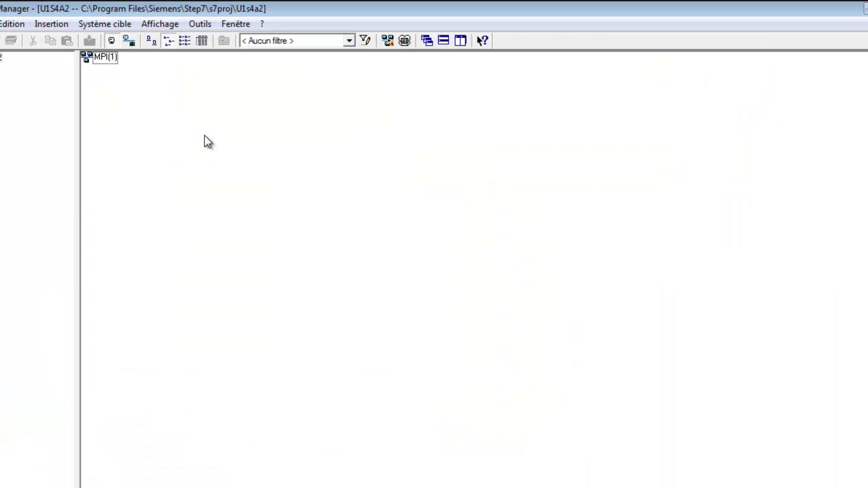
Insert a SIMATIC 300 station into the project and name it U1S4A2
right_click(160, 107)
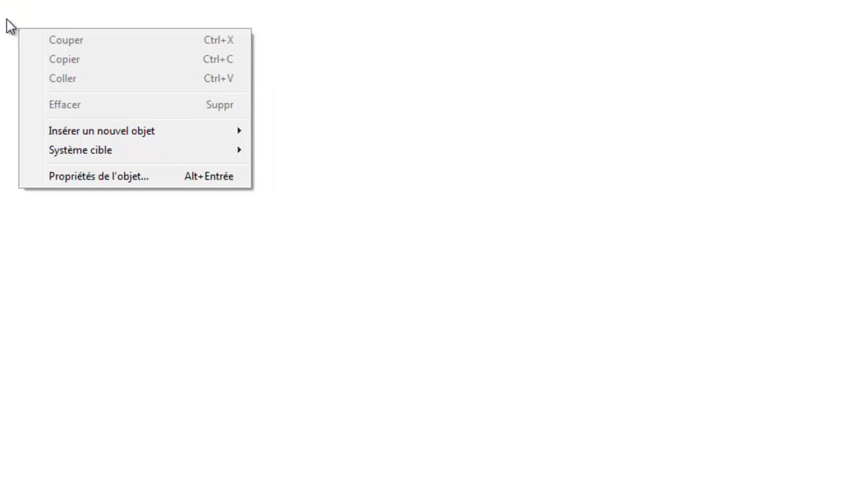
mouse_move(91, 136)
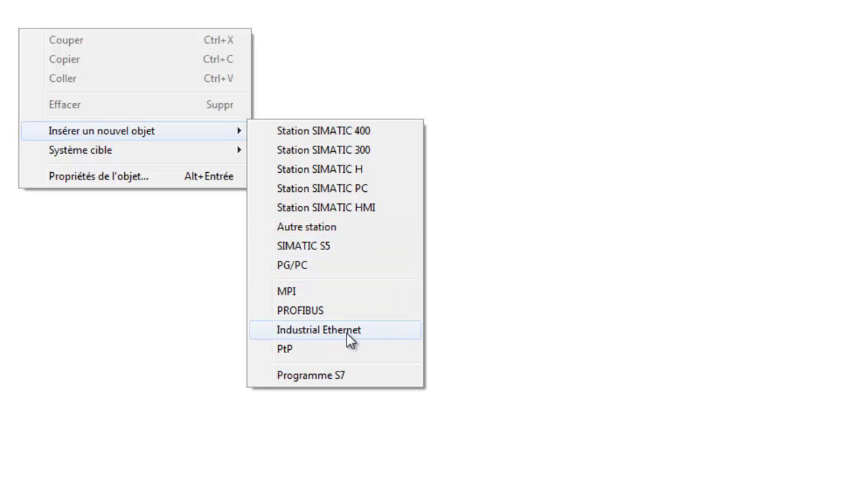
left_click(310, 150)
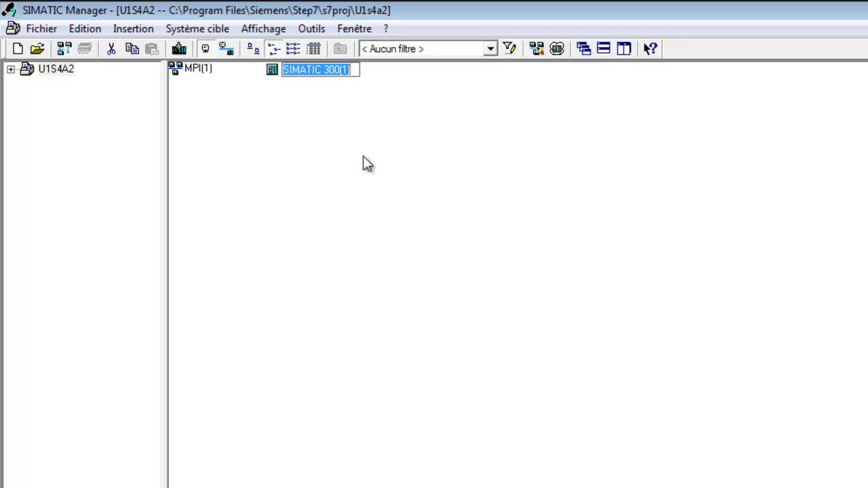
type("U1")
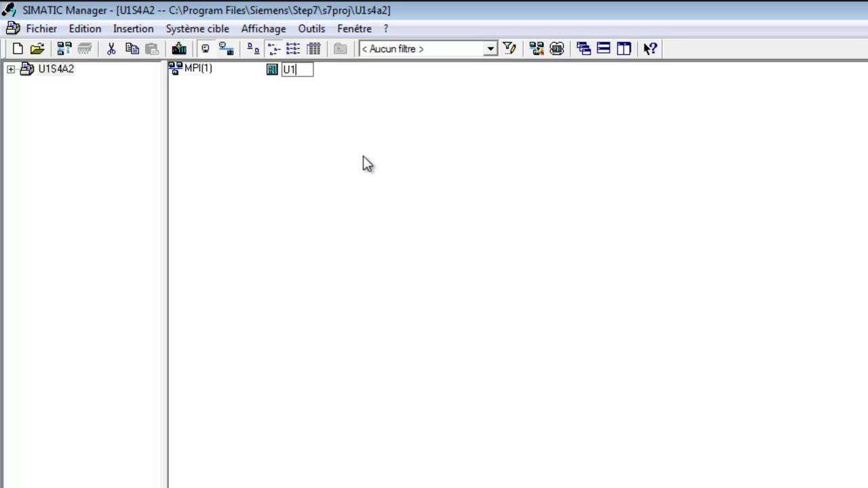
type("S4A2")
left_click(367, 163)
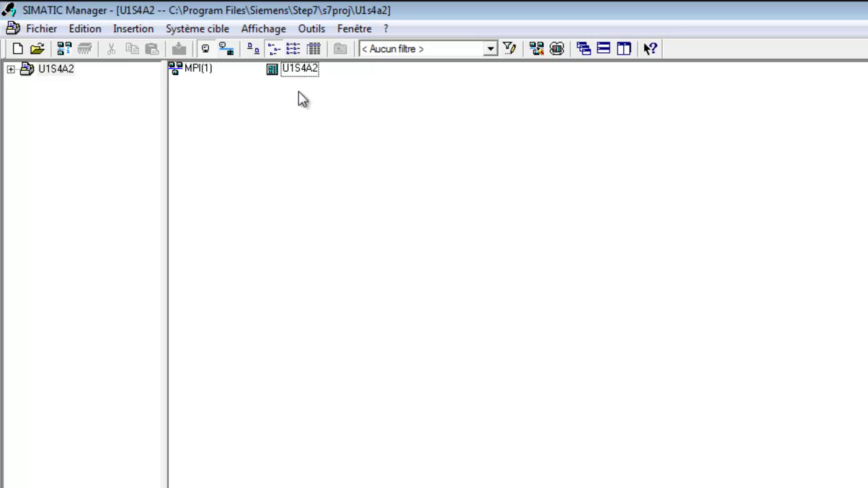
Open the hardware configuration of station U1S4A2, maximize its window and enlarge the rack layout area
double_click(291, 72)
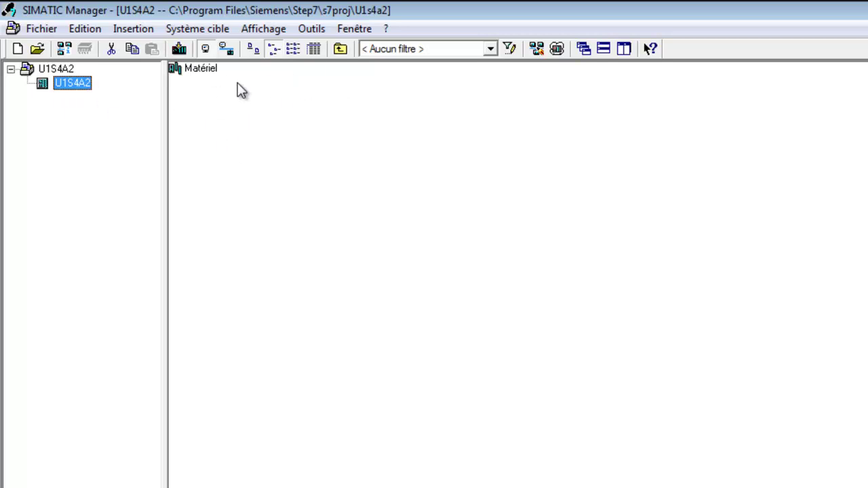
double_click(194, 71)
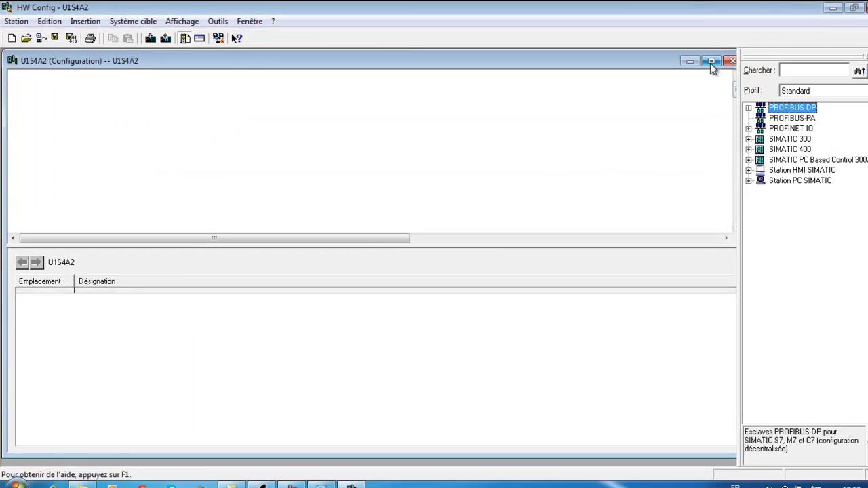
left_click(710, 63)
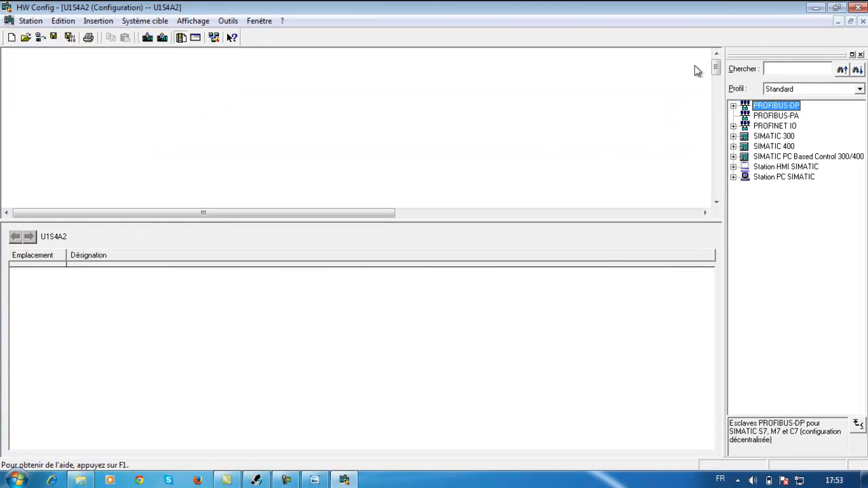
mouse_move(717, 71)
left_mouse_down()
mouse_move(717, 194)
mouse_move(715, 77)
left_mouse_up()
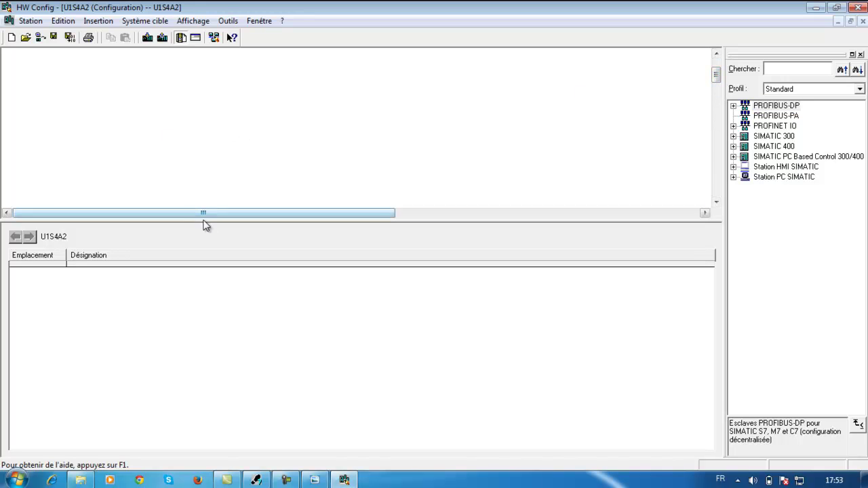
left_click_drag(206, 219, 205, 282)
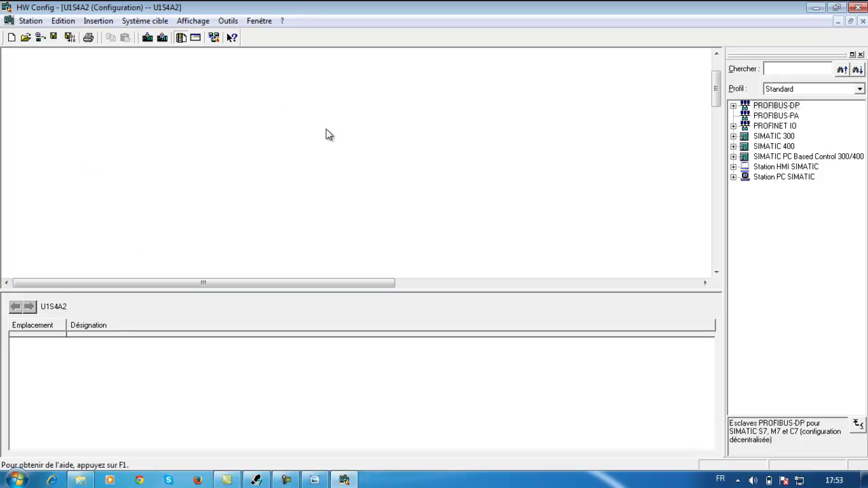
Expand the SIMATIC 300 family in the hardware catalog to show its module folders
left_click(733, 137)
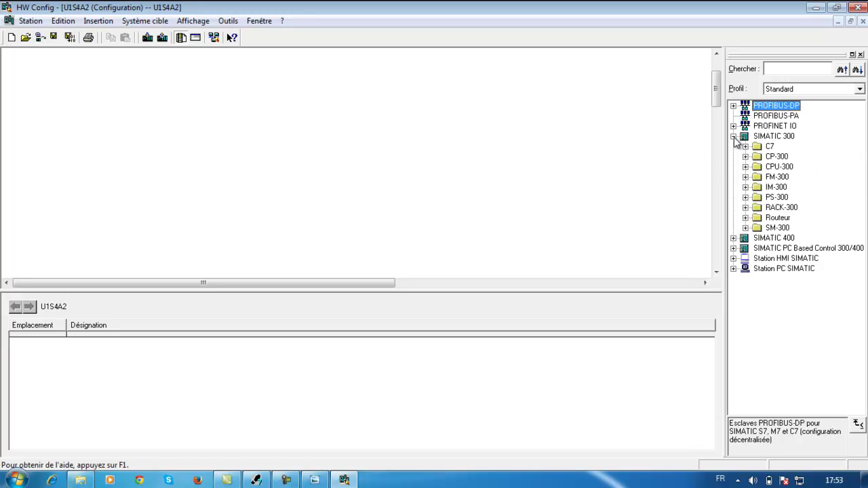
left_click(733, 137)
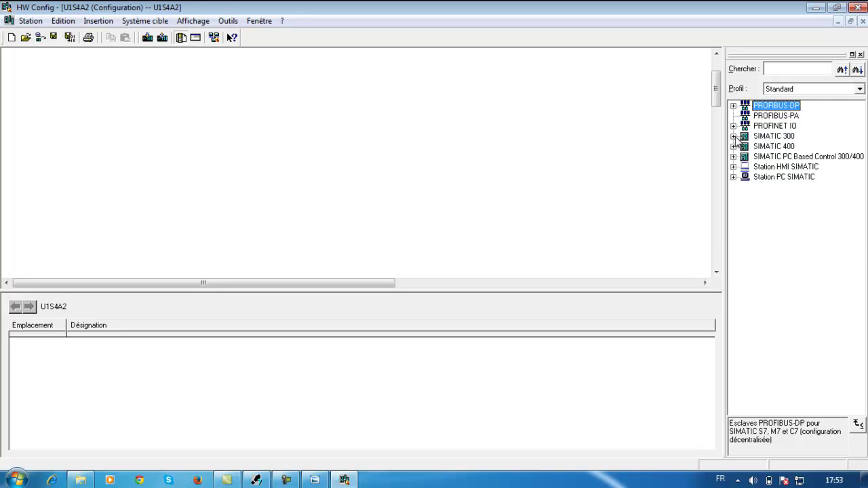
left_click(733, 136)
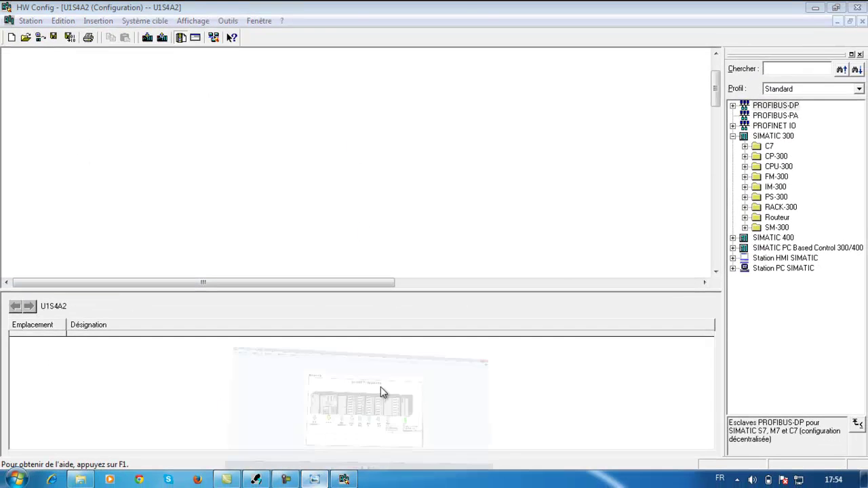
Examine the s7300 picture in the photo viewer for the order of S7-300 modules, and return to HW Config
left_click(314, 482)
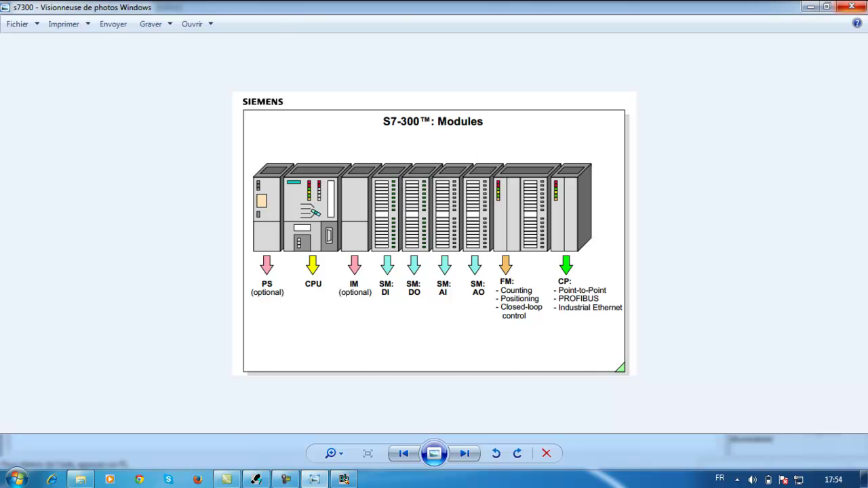
left_click(810, 6)
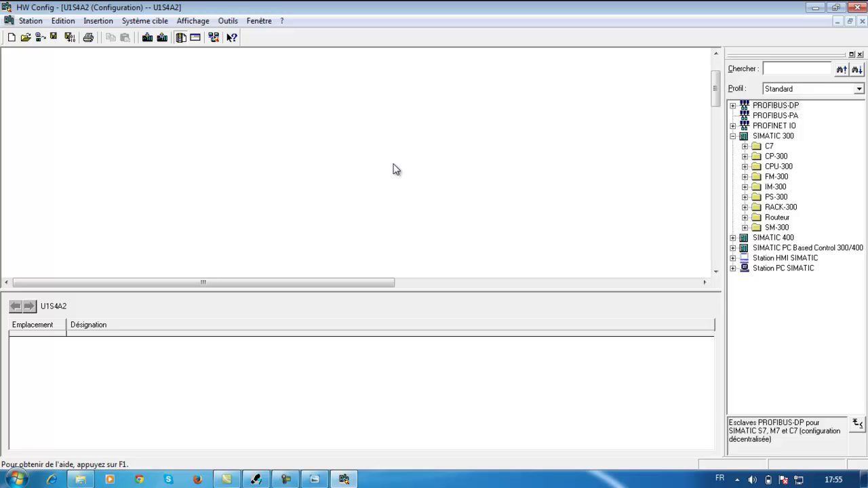
left_click(315, 479)
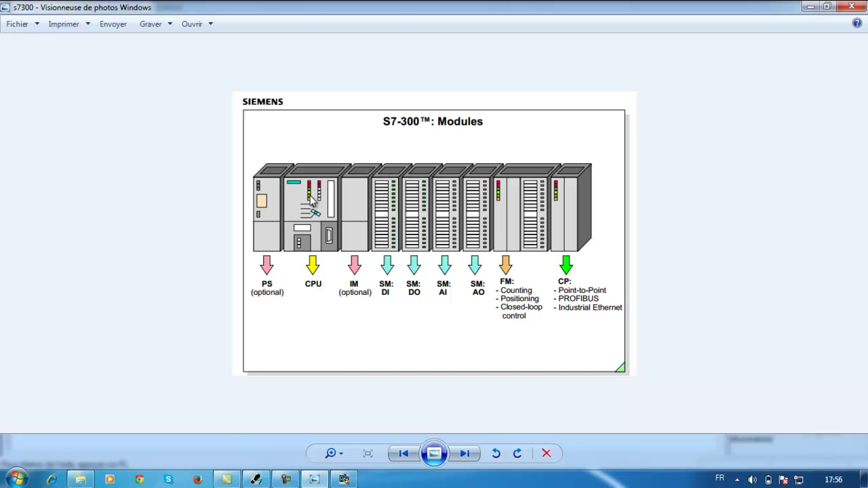
left_click(810, 6)
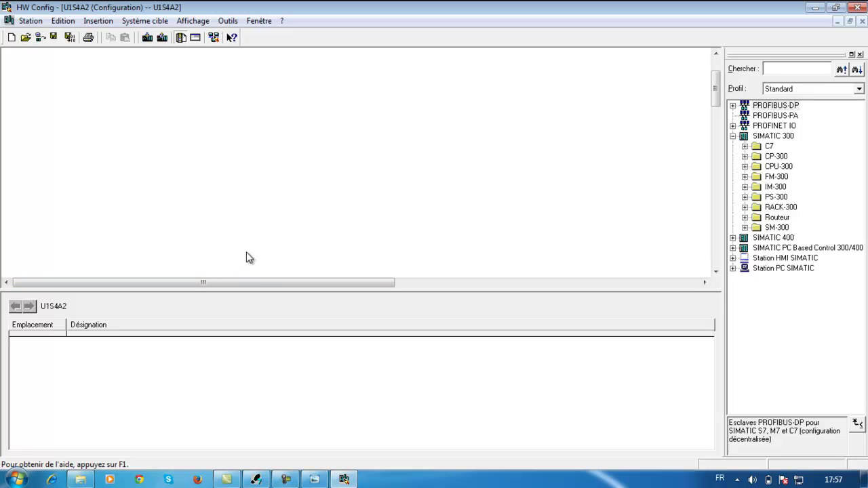
View the Procentec S7-300 rail picture and the S7314C2PNDP photo in the cours auto folder to examine how modules mount on the rail
left_click(80, 479)
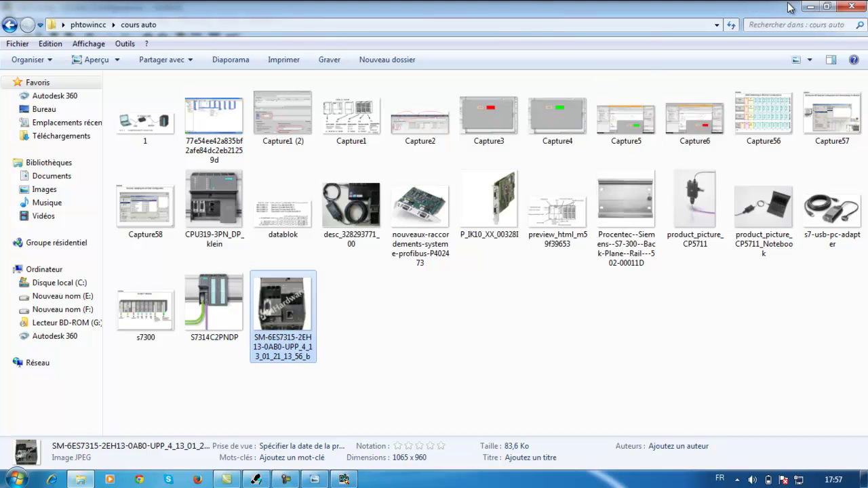
left_click(810, 6)
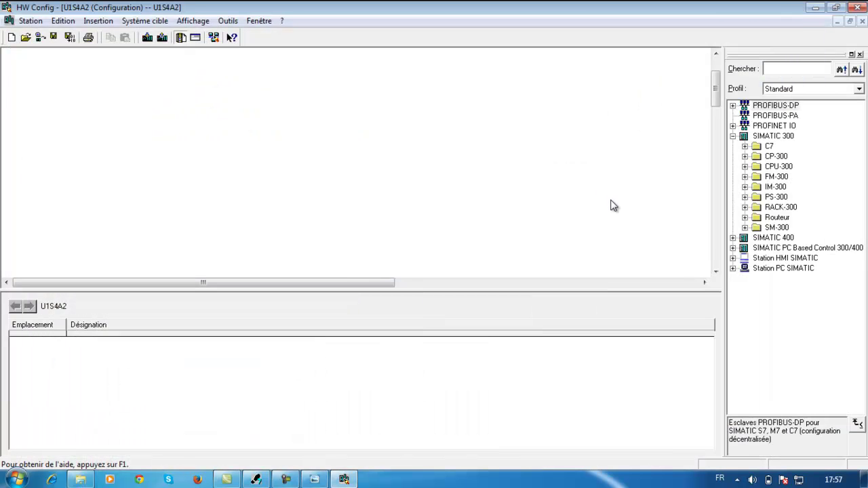
left_click(83, 479)
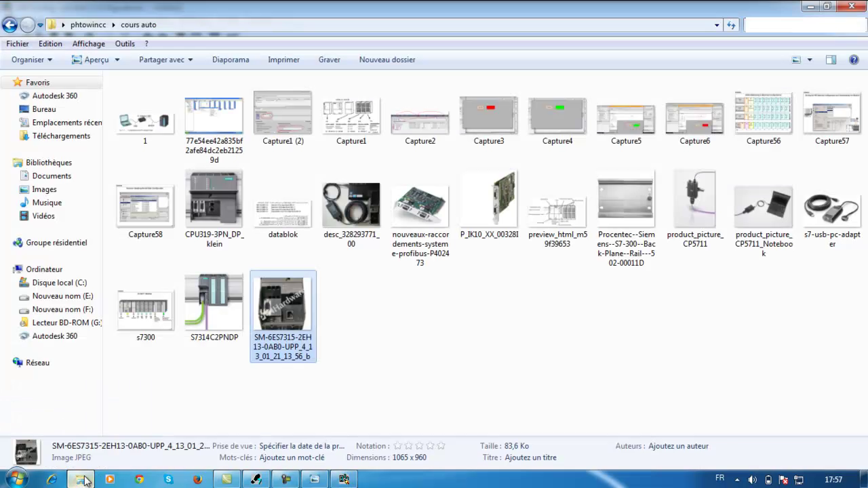
double_click(610, 224)
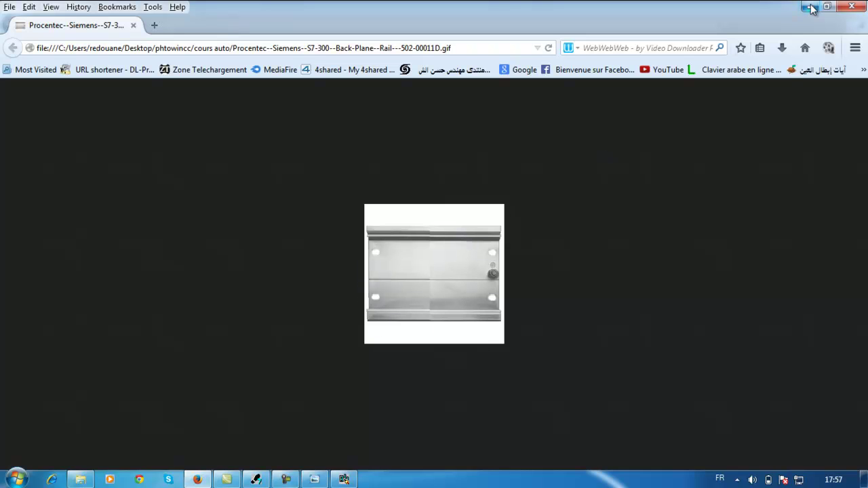
left_click(853, 8)
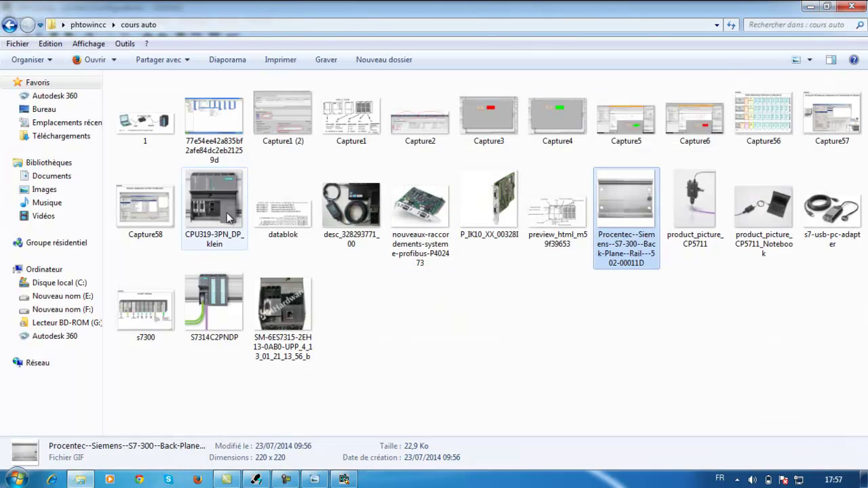
double_click(214, 308)
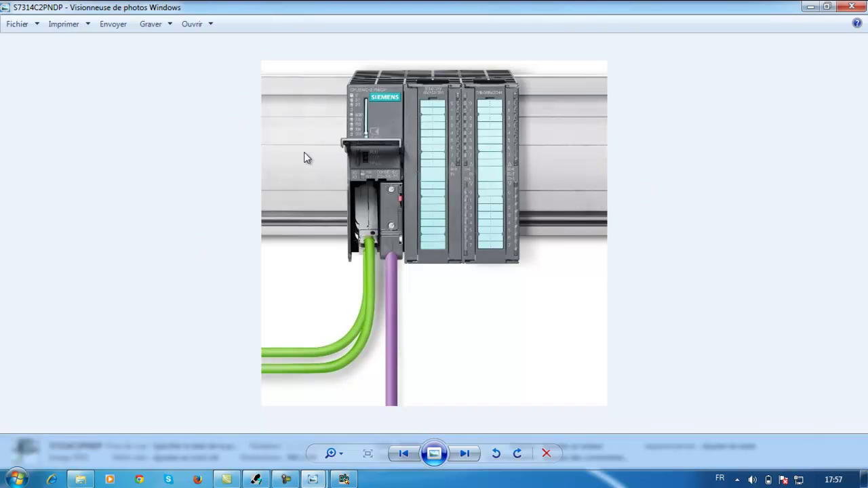
Return to HW Config and place a Profilé support rack from the RACK-300 folder in the station layout
left_click(810, 6)
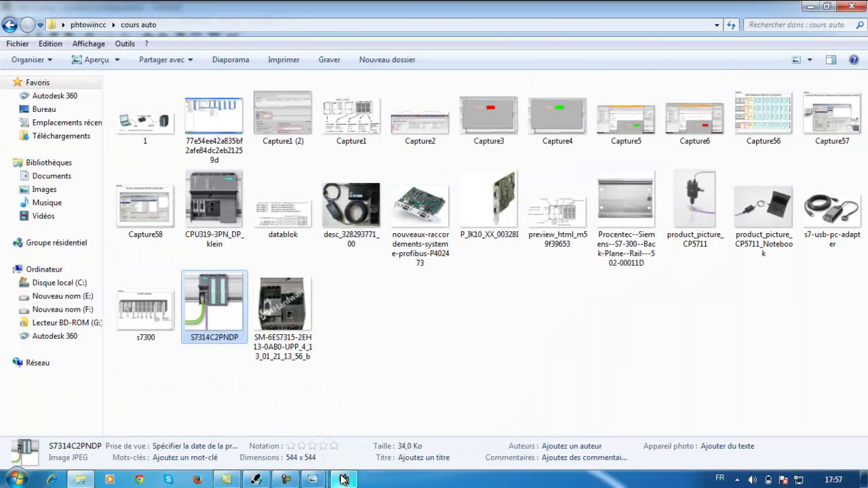
left_click(344, 480)
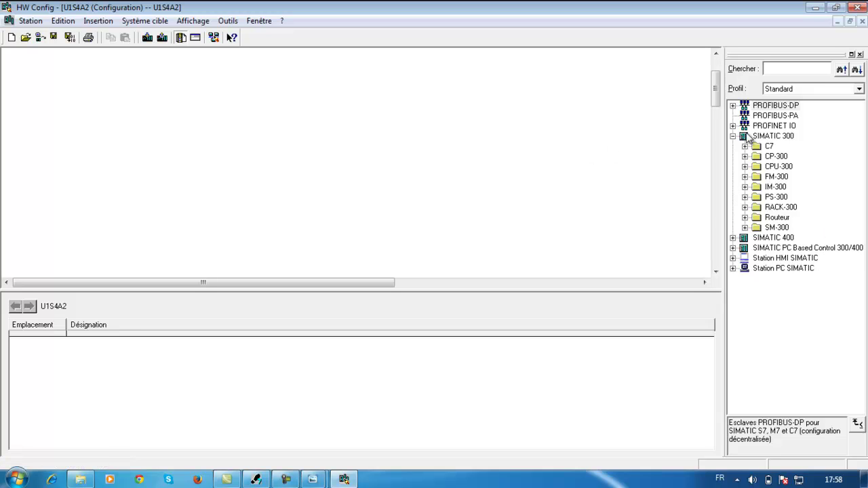
left_click(745, 206)
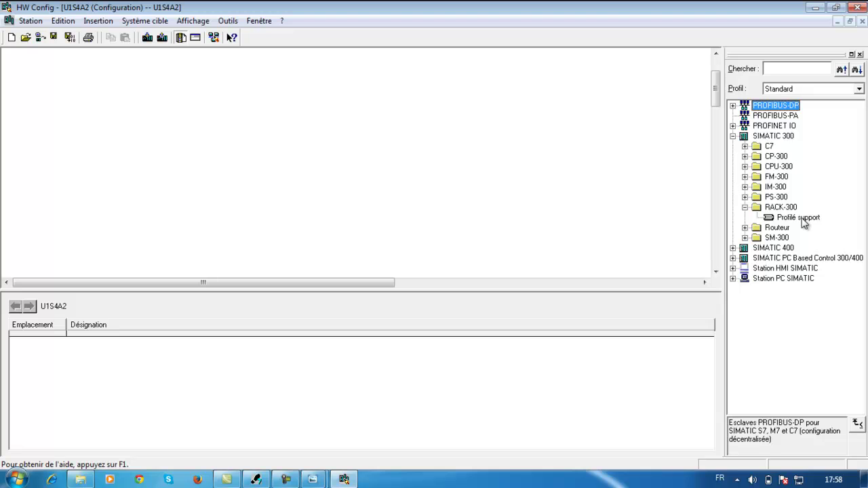
left_click_drag(807, 221, 216, 72)
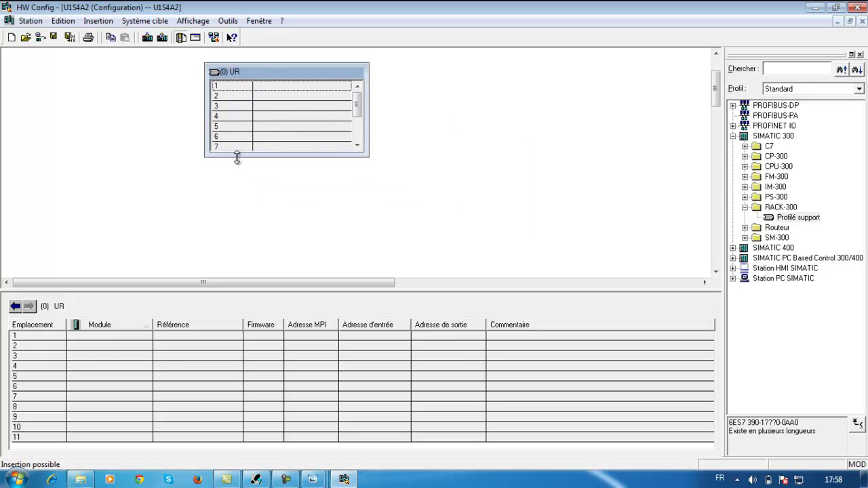
Enlarge the (0) UR rack window to fill the width of the layout area and show all 11 slots
left_click_drag(234, 157, 238, 246)
left_click_drag(368, 125, 709, 129)
left_click_drag(205, 113, 27, 108)
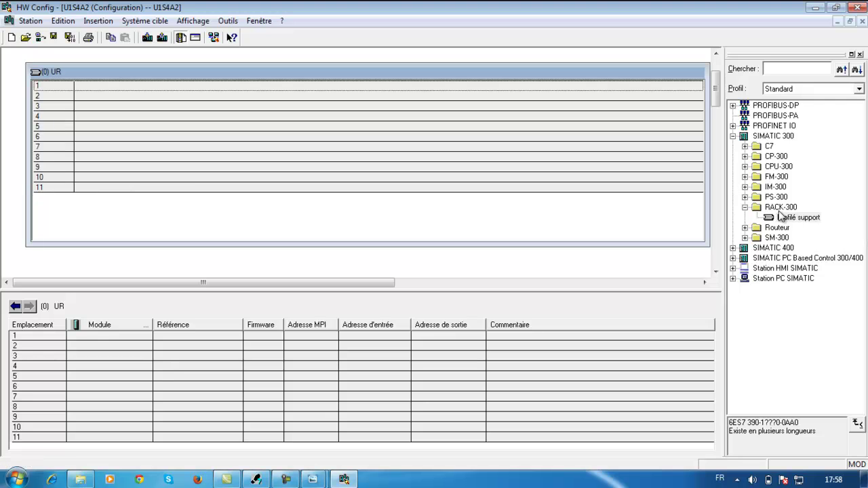
left_click_drag(779, 215, 46, 135)
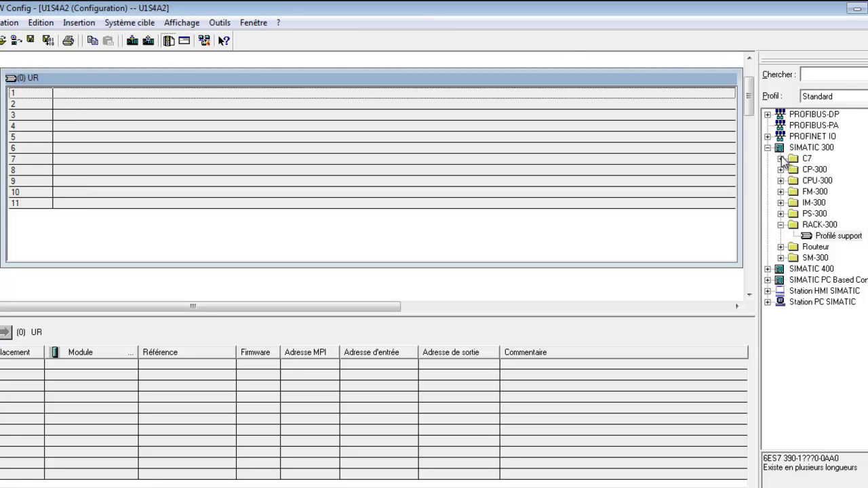
Collapse the RACK-300 folder and examine the s7300 picture for the module order, starting with the power supply
left_click(780, 224)
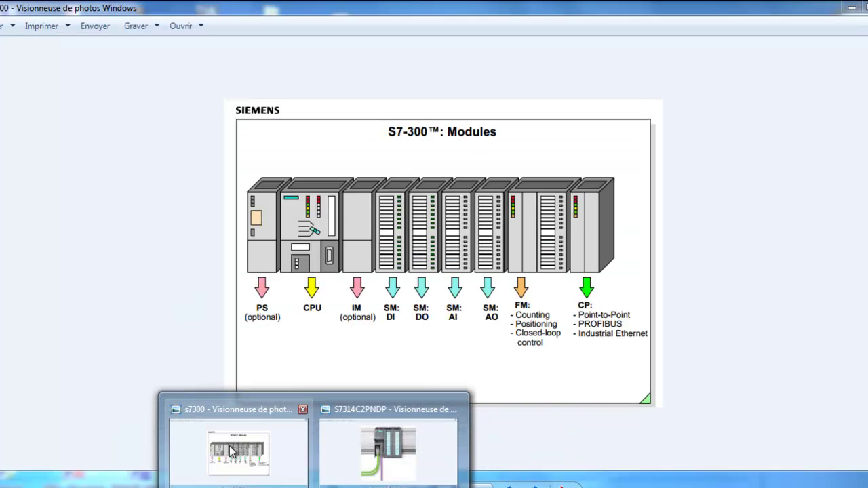
left_click(233, 450)
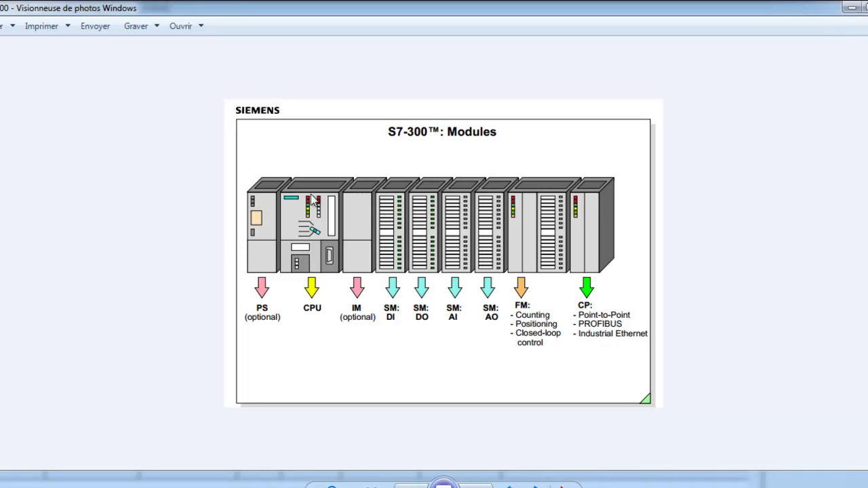
left_click(856, 7)
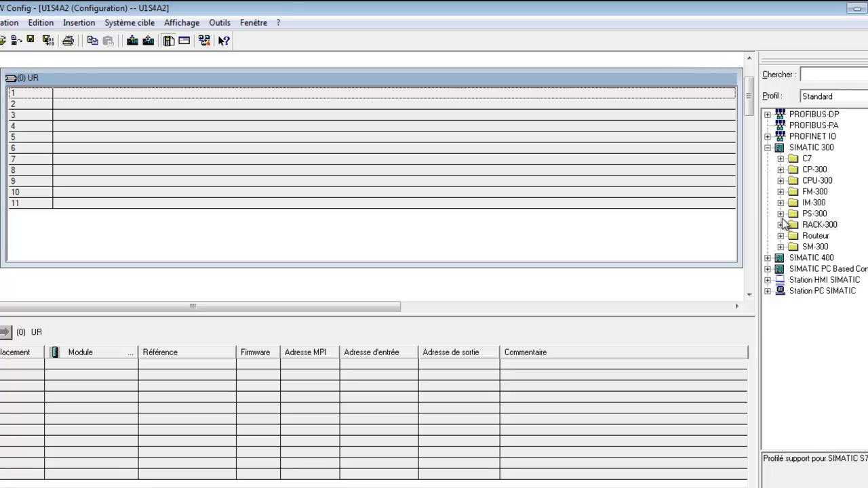
Expand the PS-300 folder and compare the order numbers and output ratings of the PS 307 10A, 2A and 5A power supplies
left_click(781, 214)
left_click(821, 269)
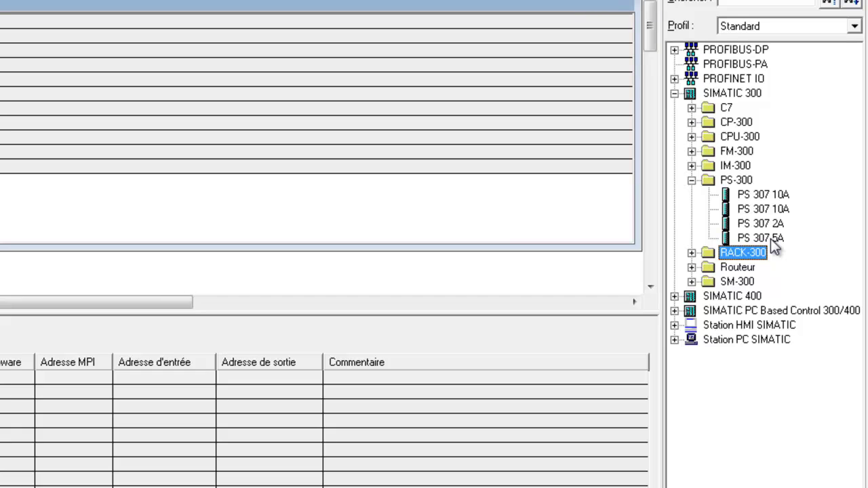
left_click(768, 196)
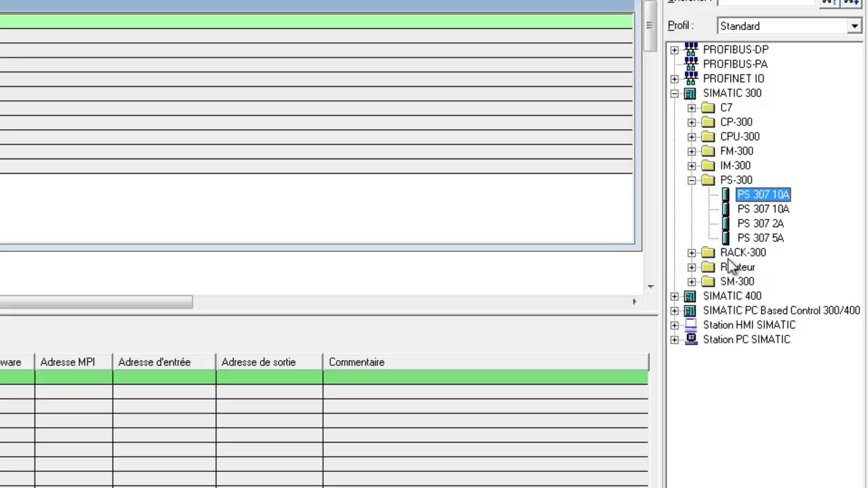
left_click(761, 211)
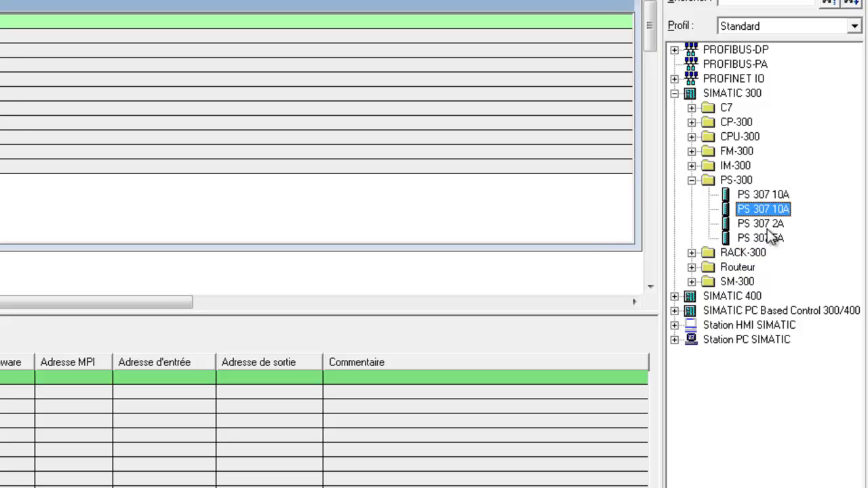
left_click(769, 228)
left_click(769, 239)
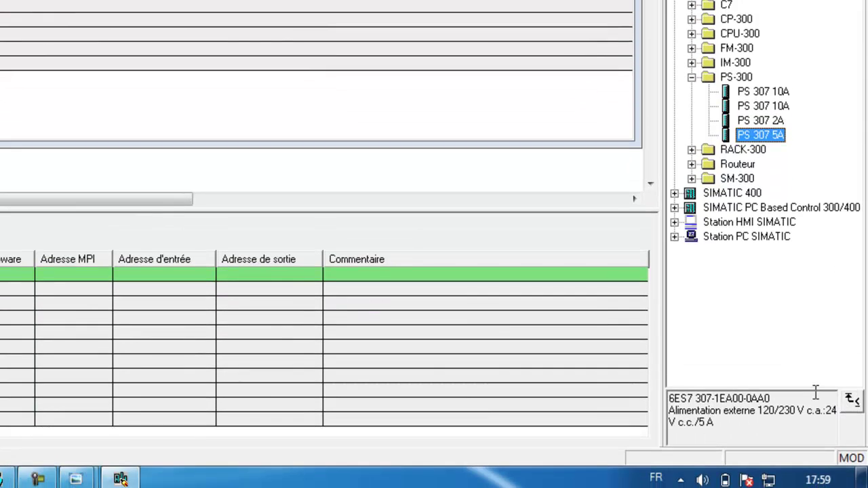
left_click(816, 390)
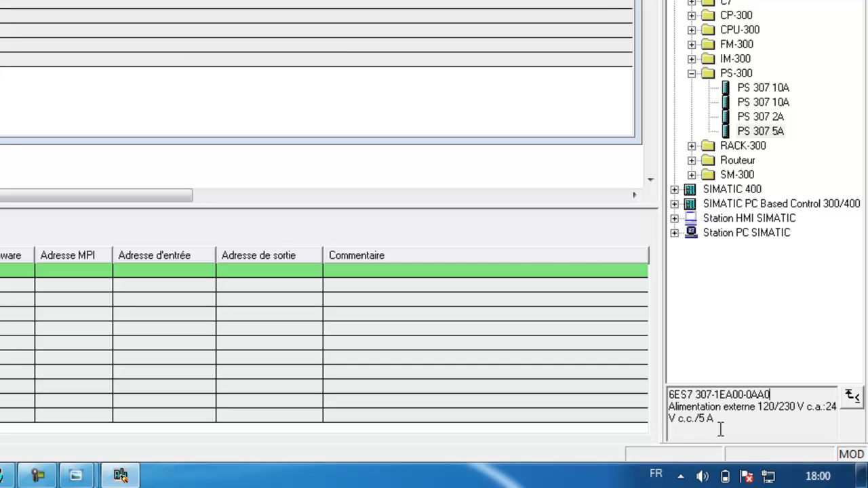
left_click(780, 122)
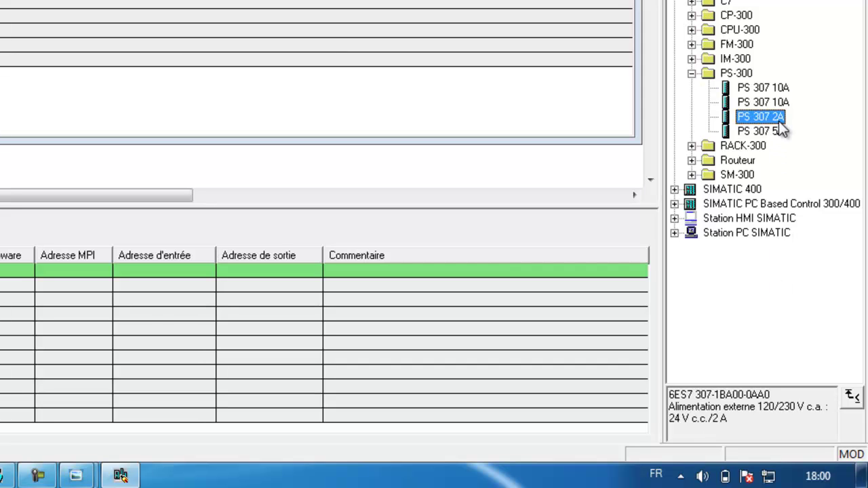
left_click(778, 104)
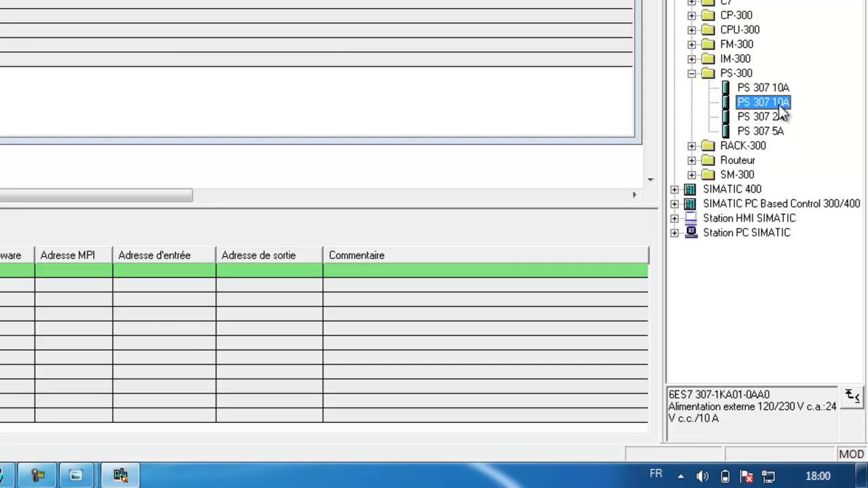
left_click(775, 90)
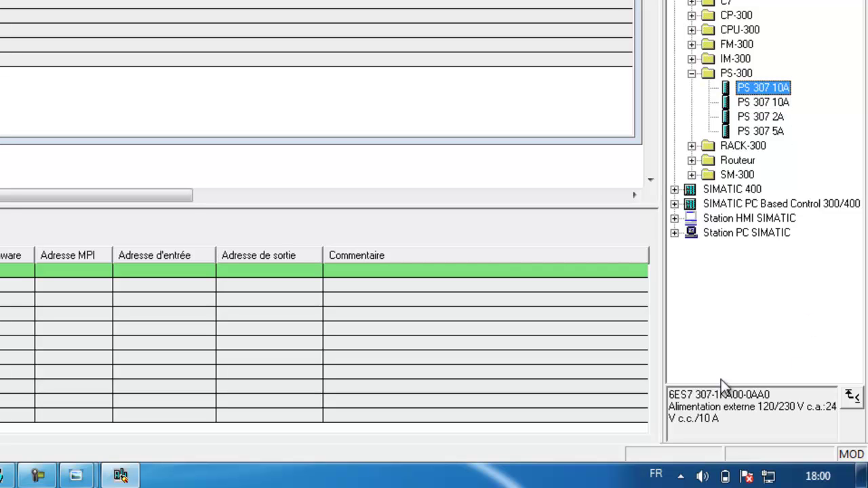
left_click_drag(777, 394, 668, 394)
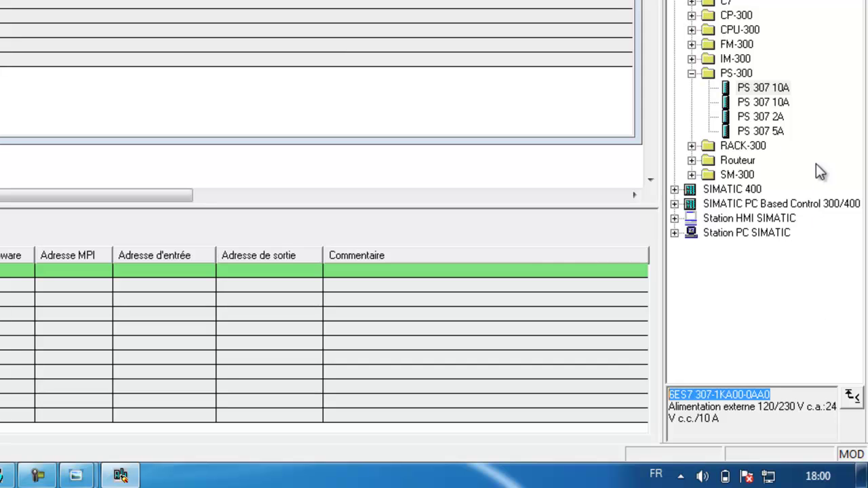
Insert the PS 307 2A power supply into slot 1 of the rack
left_click(769, 122)
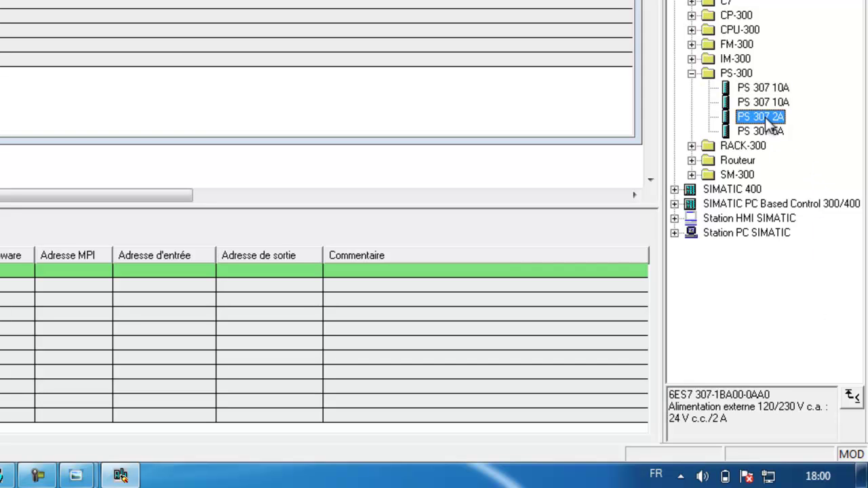
left_click_drag(768, 124, 245, 0)
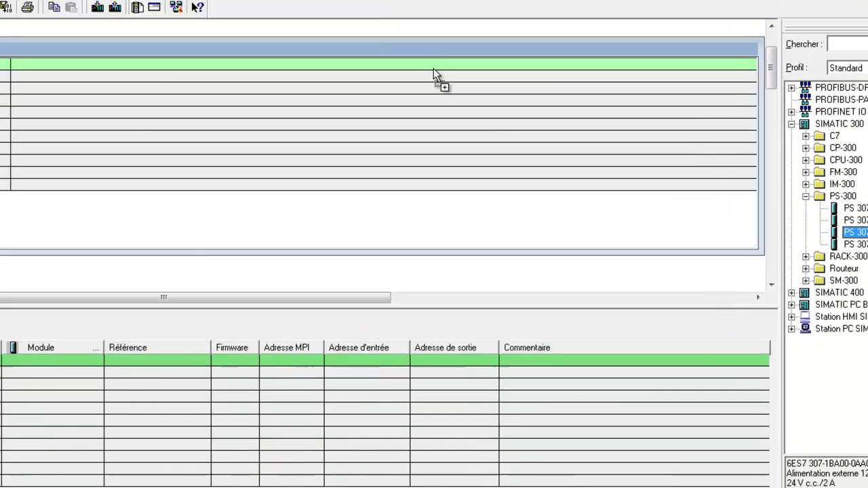
left_click_drag(434, 70, 429, 62)
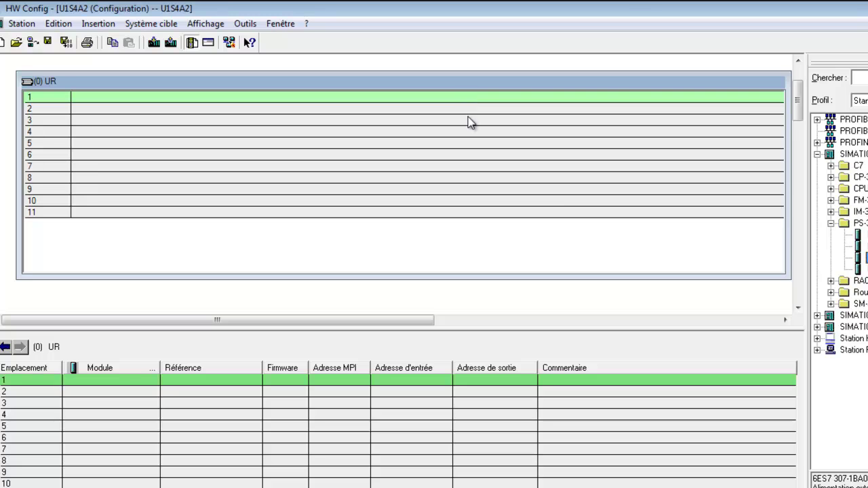
left_click_drag(858, 258, 535, 96)
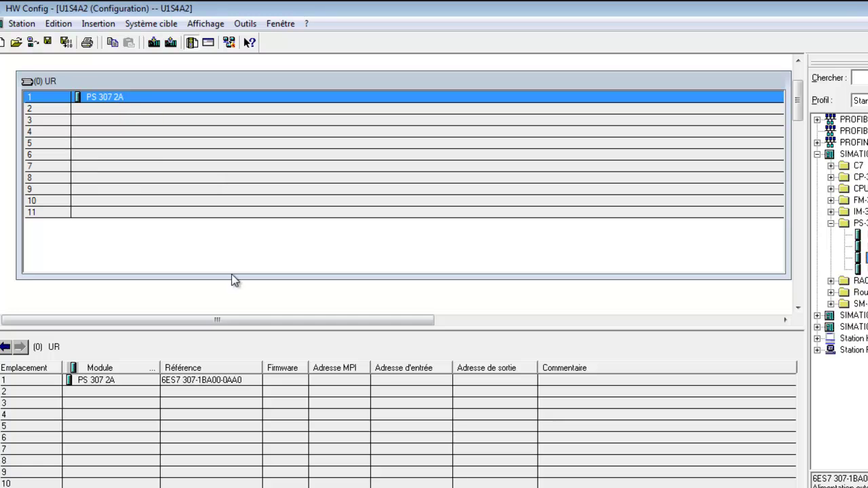
Examine the reference of the PS 307 2A module in the rack's detail table
left_click(243, 382)
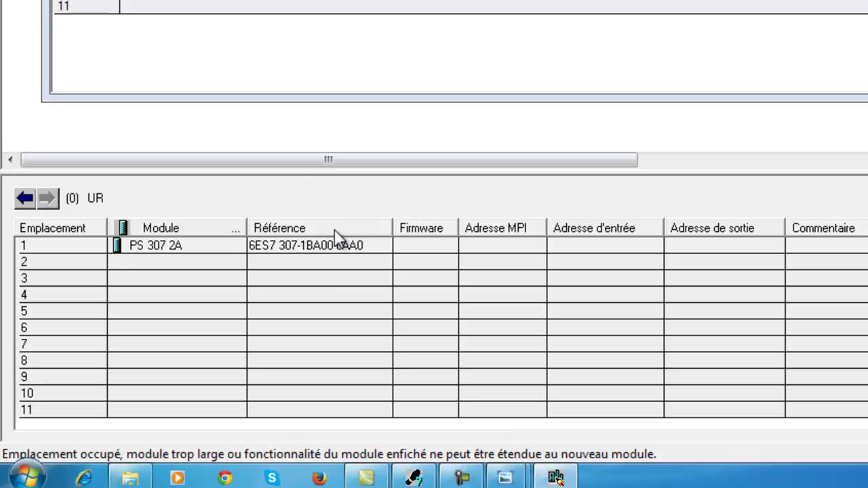
left_click(345, 247)
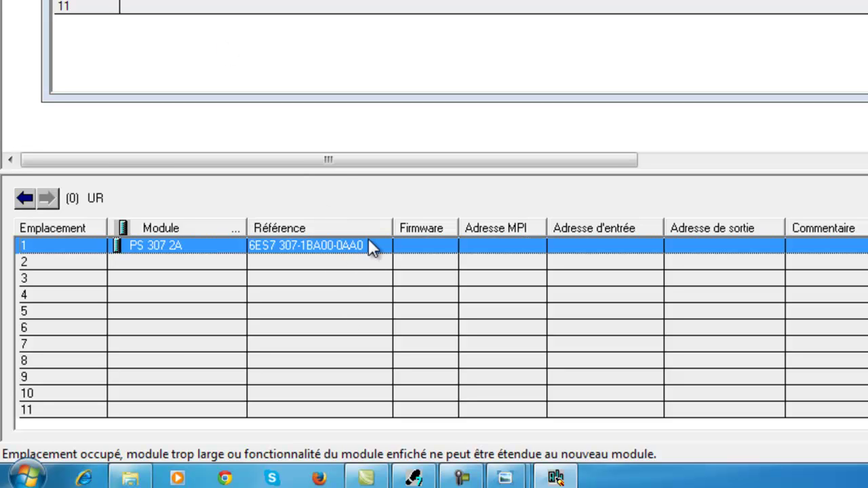
left_click_drag(368, 246, 316, 294)
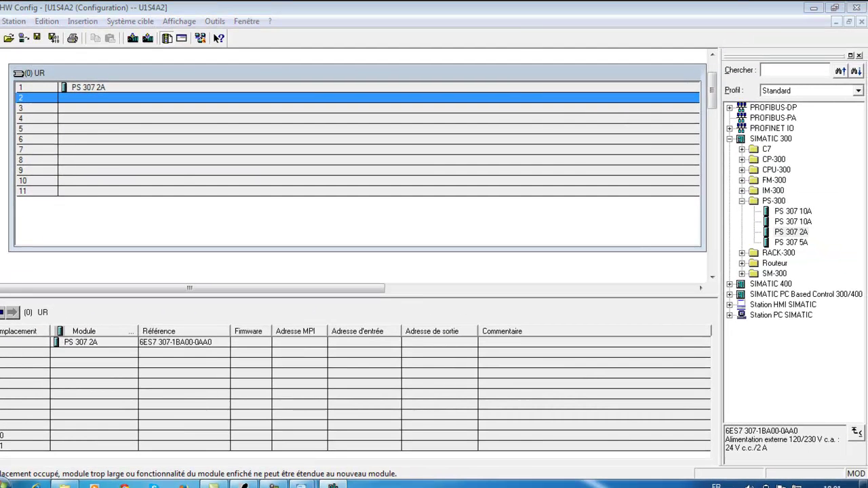
Check the s7300 picture for the module that follows the power supply, and return to HW Config
mouse_move(505, 478)
left_click(252, 444)
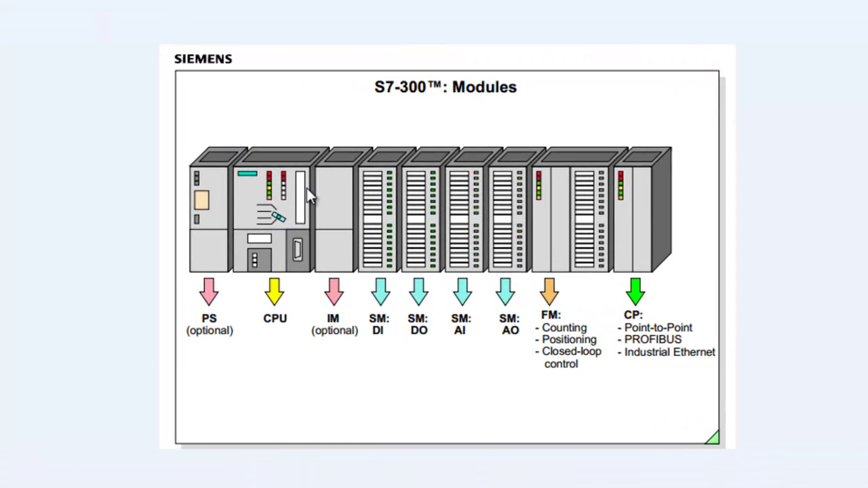
mouse_move(278, 485)
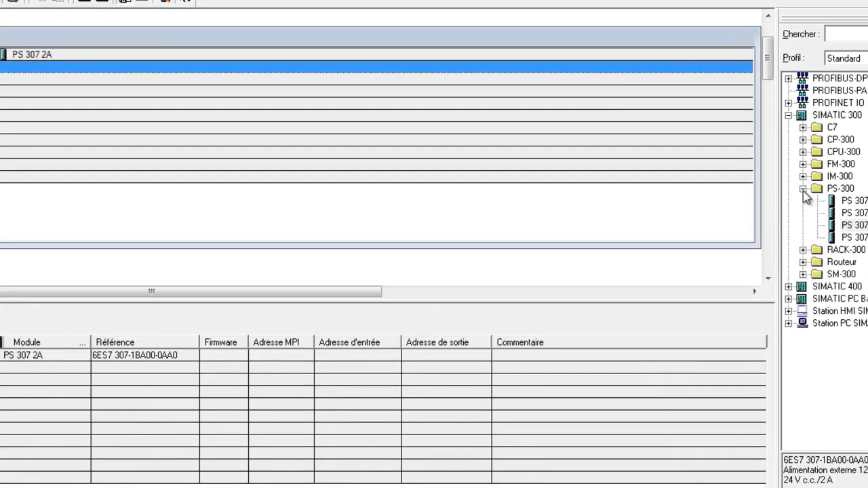
Collapse the PS-300 folder and expand CPU-300 and CPU 315 to show the full order numbers
left_click(803, 189)
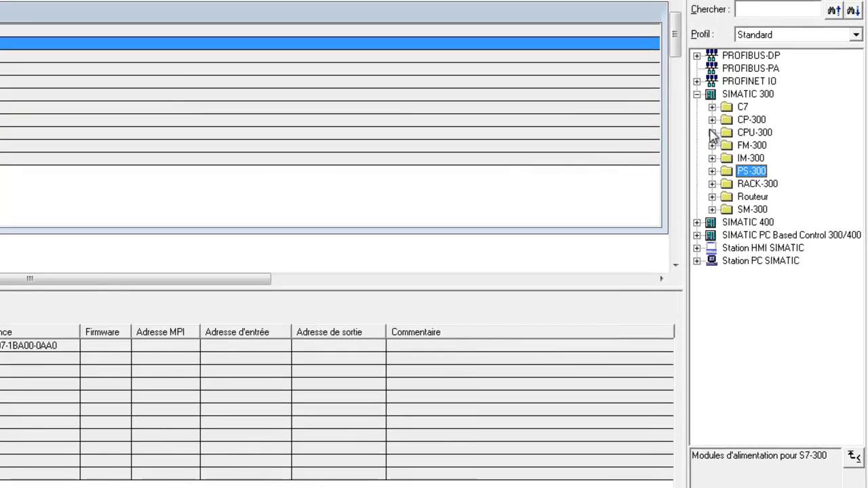
left_click(718, 138)
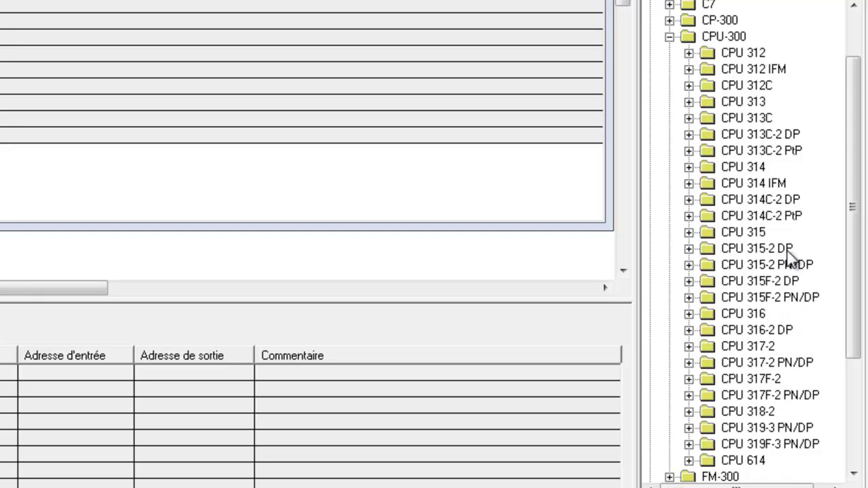
left_click(689, 233)
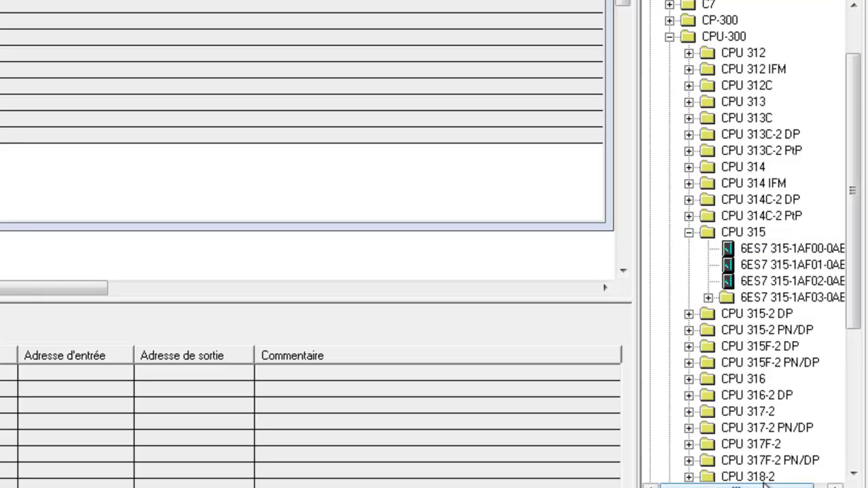
left_click_drag(761, 483, 774, 483)
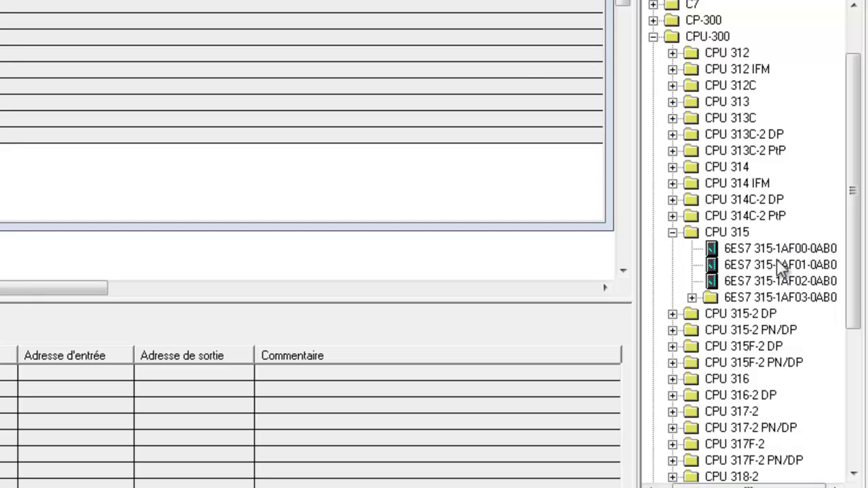
Select CPU 6ES7 315-1AF01-0AB0 in the catalog and widen the catalog pane to fit its description
left_click(739, 251)
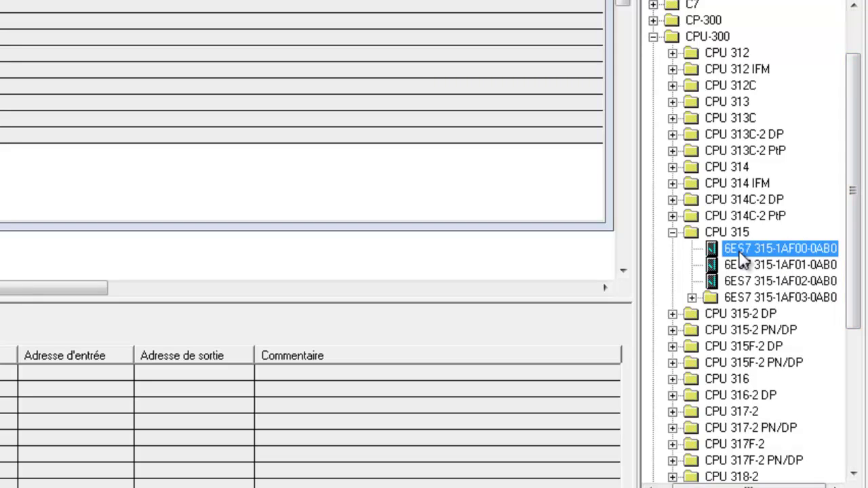
left_click(746, 268)
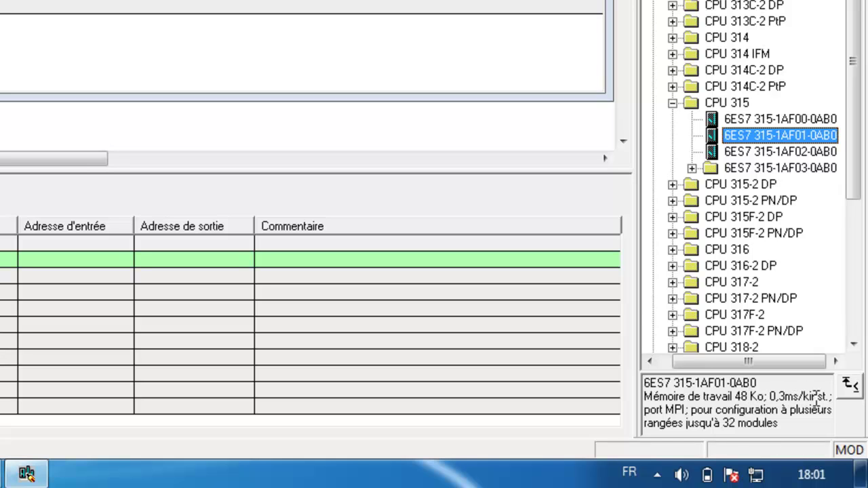
left_click_drag(635, 291, 435, 284)
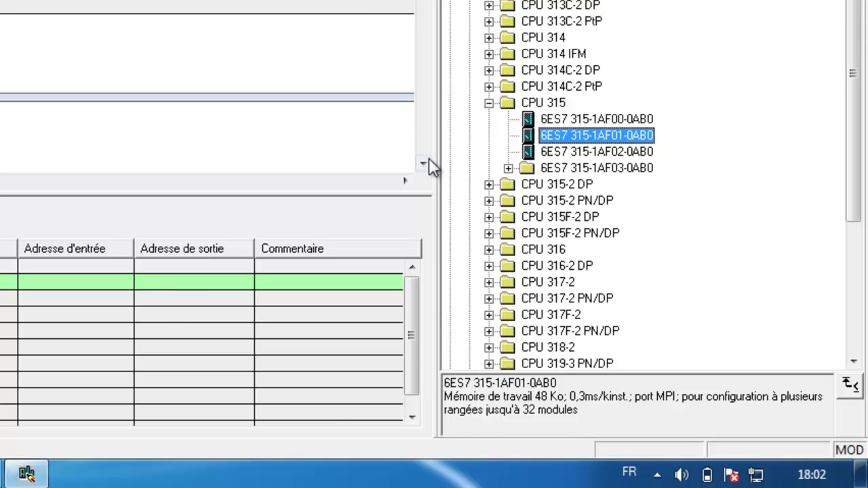
left_click_drag(434, 161, 306, 121)
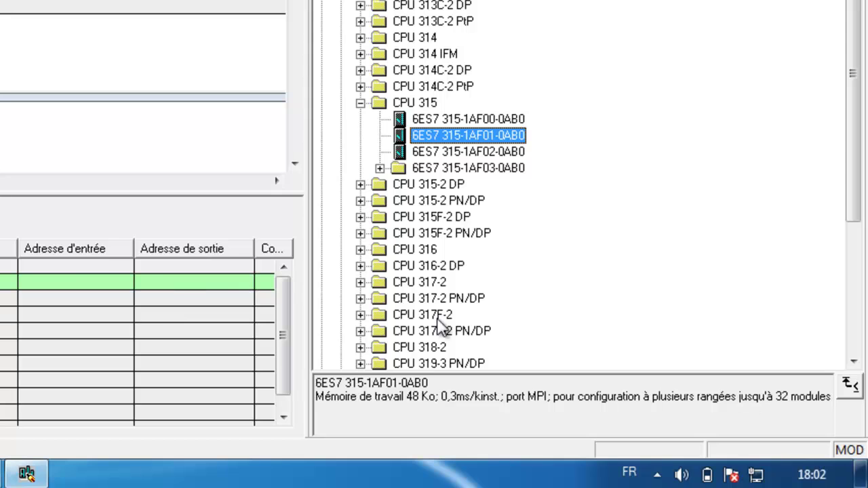
Widen the catalog pane and compare the descriptions of CPUs 6ES7 315-1AF00-0AB0, 315-1AF01-0AB0 and 315-1AF02-0AB0
left_click_drag(307, 121, 150, 93)
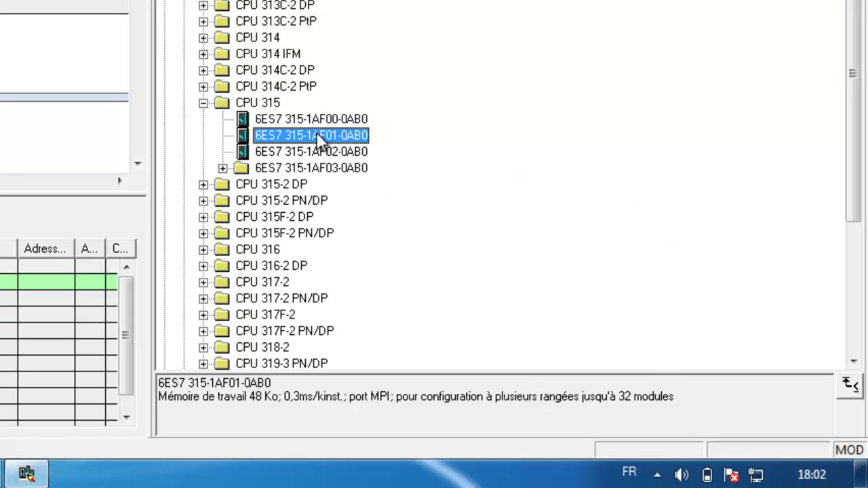
left_click(357, 120)
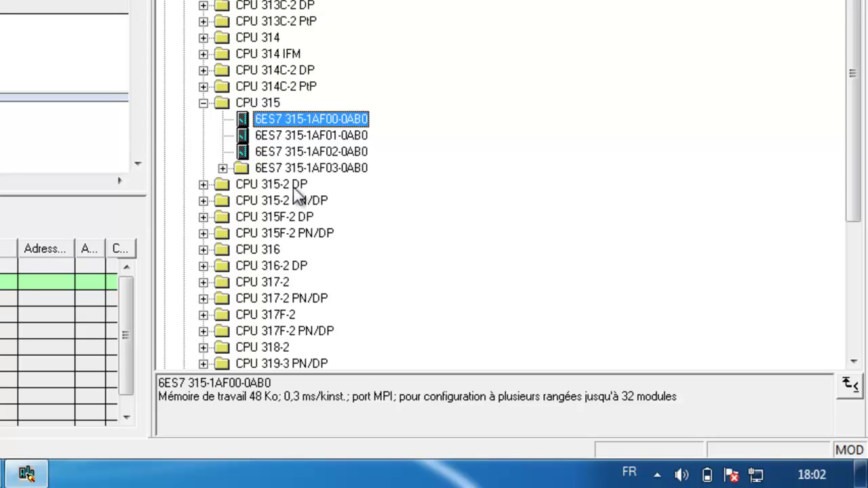
left_click(304, 138)
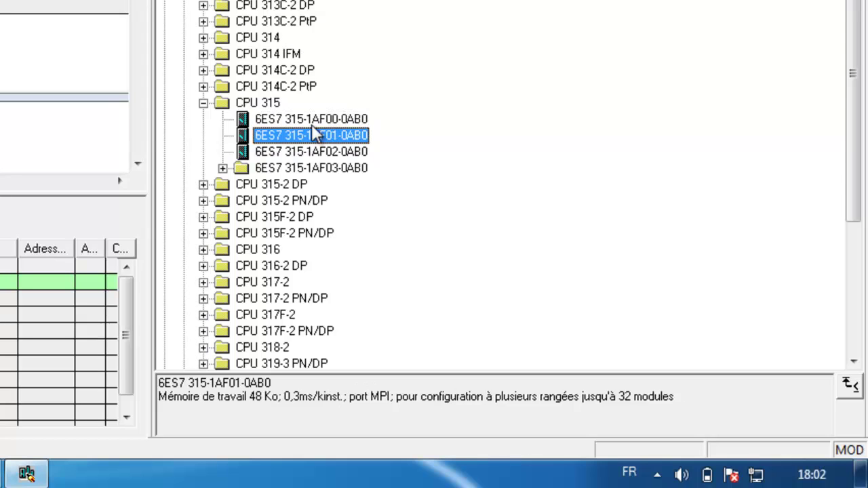
left_click(314, 118)
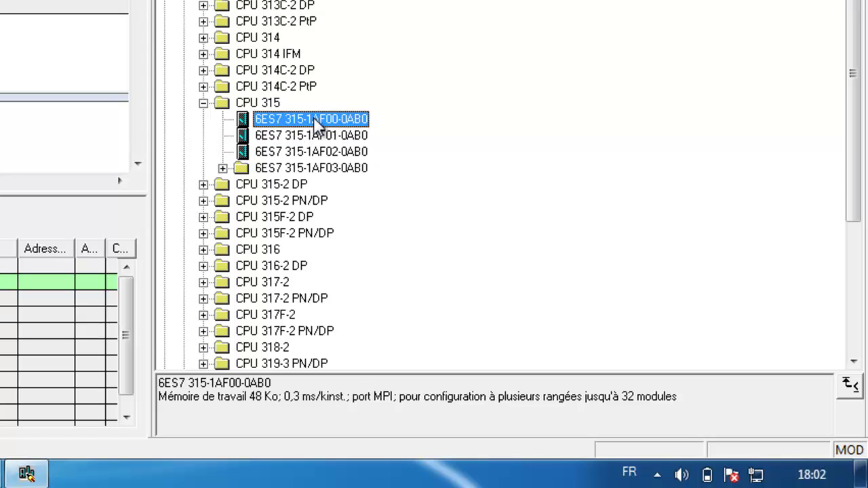
left_click(314, 153)
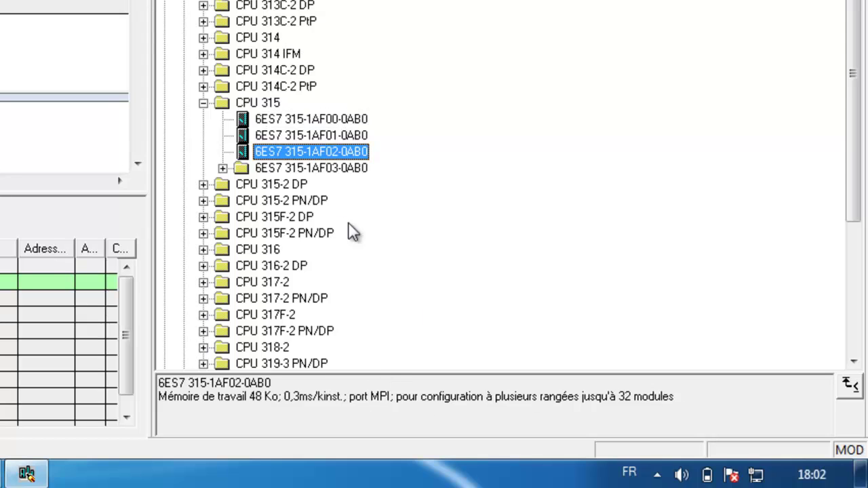
Compare firmware versions V1.0, V1.1 and V1.2 of CPU 6ES7 315-1AF03-0AB0, and collapse its folder
left_click(223, 168)
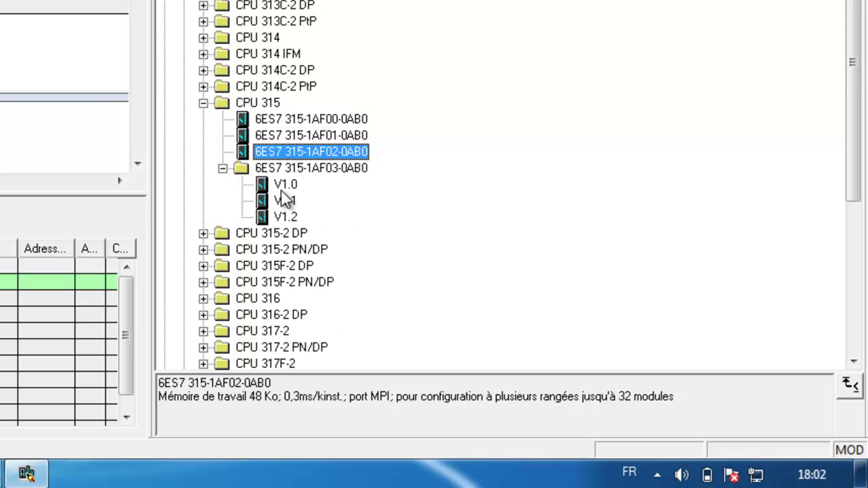
left_click(283, 189)
left_click(285, 202)
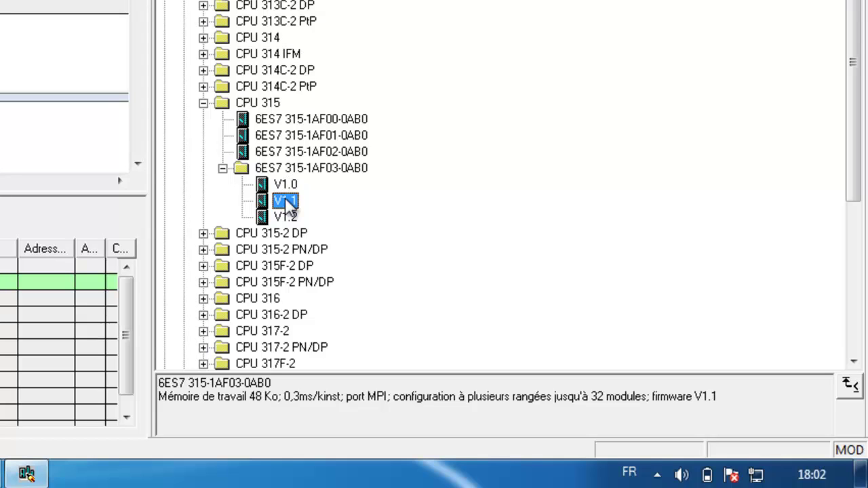
left_click(287, 217)
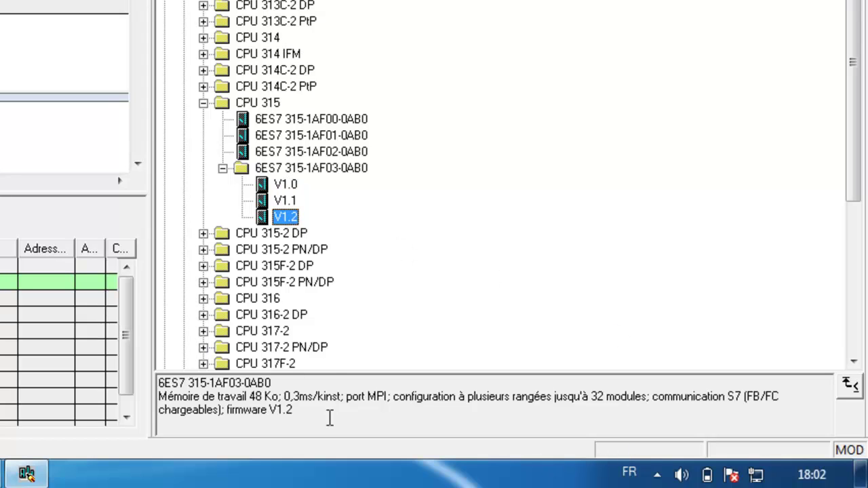
left_click(223, 168)
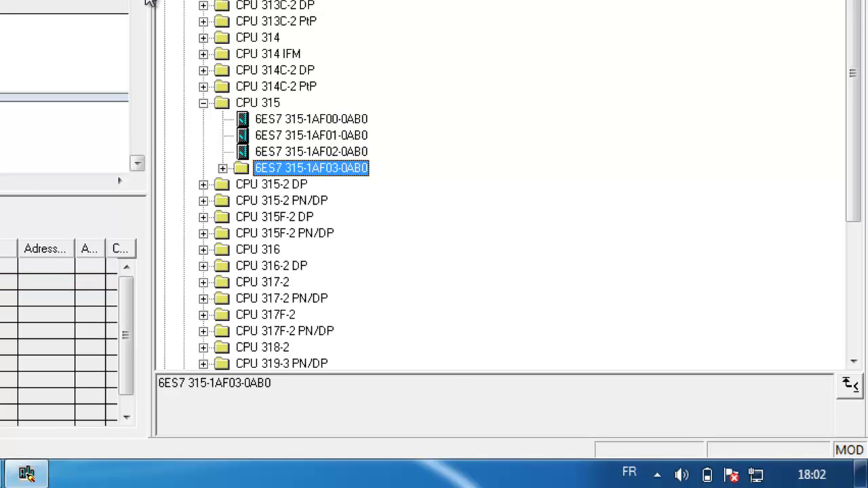
Narrow the catalog pane and insert CPU 6ES7 315-1AF00-0AB0 into slot 2 of the rack
left_click_drag(149, 203, 452, 203)
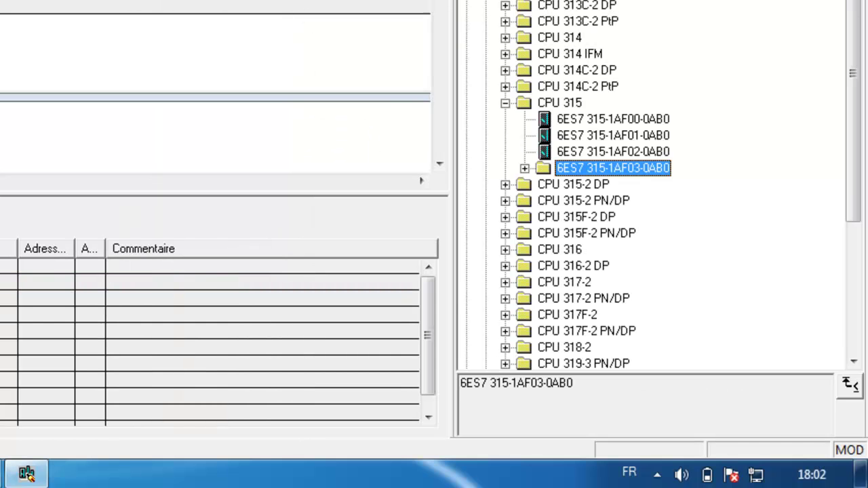
left_click(609, 120)
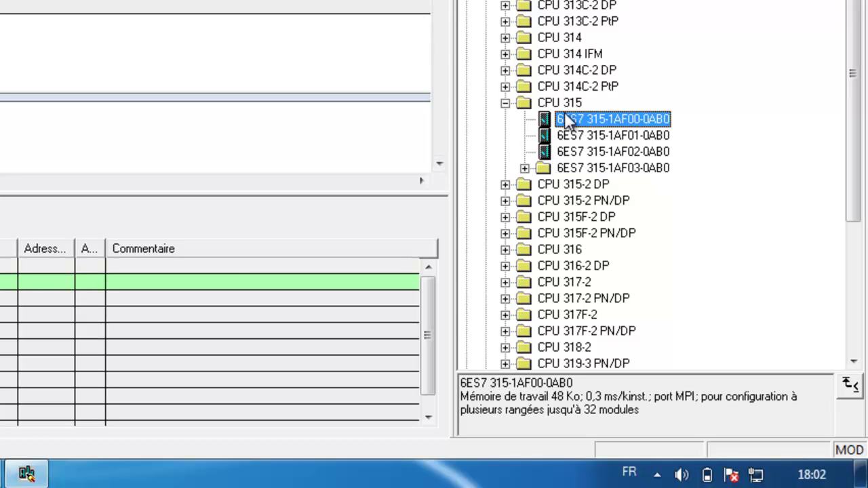
left_click_drag(578, 116, 322, 119)
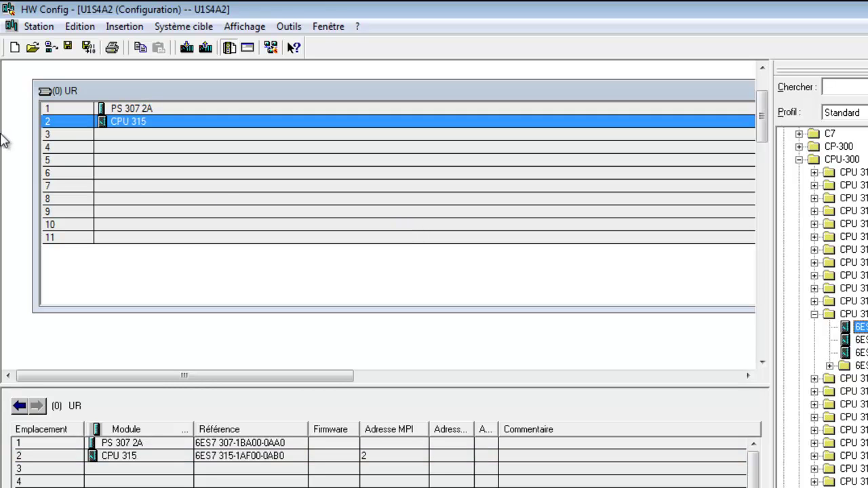
Select slot 3 of the rack, and collapse the CPU 315 and CPU-300 folders in the catalog
left_click(117, 136)
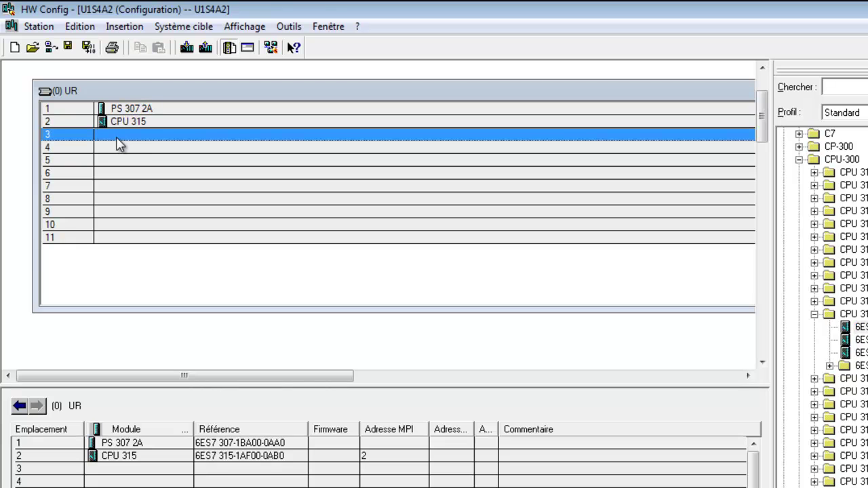
left_click(815, 303)
left_click(815, 301)
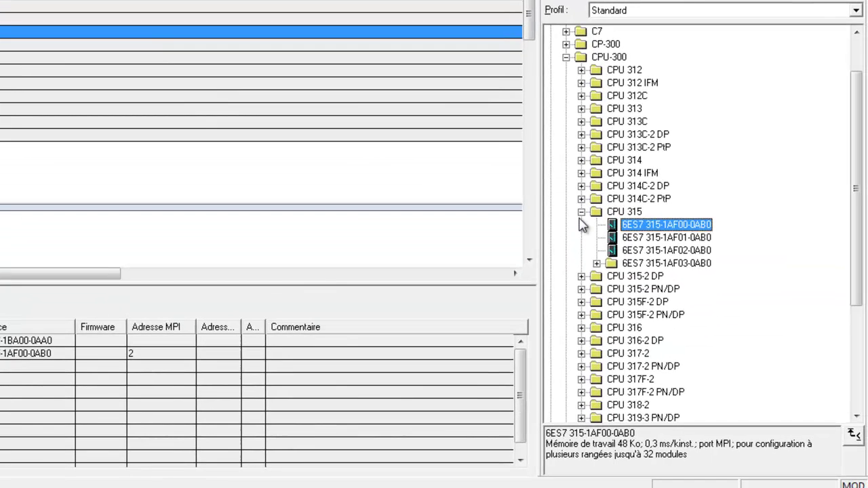
left_click(814, 313)
left_click(565, 58)
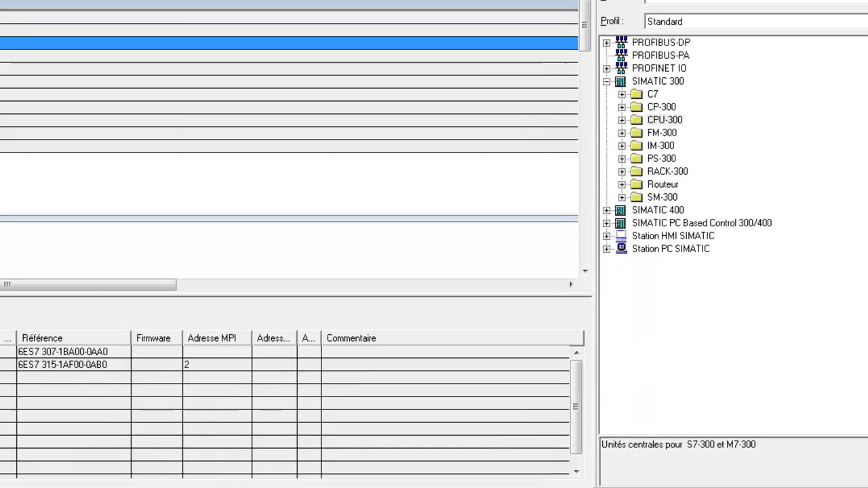
Examine the s7300 picture for the module that follows the CPU, and return to HW Config
mouse_move(295, 480)
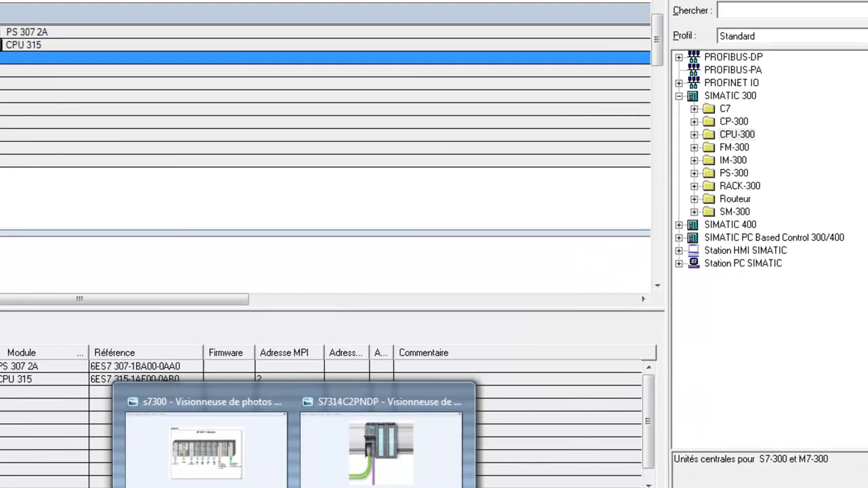
left_click(211, 461)
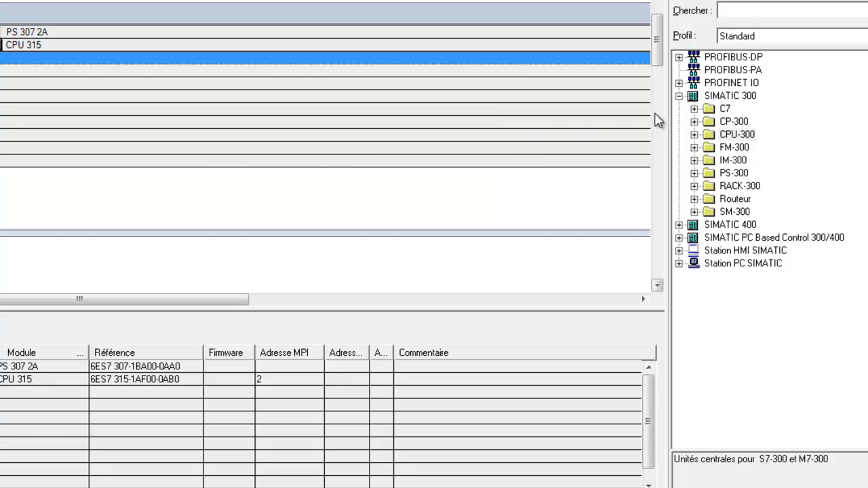
left_click_drag(669, 111, 796, 112)
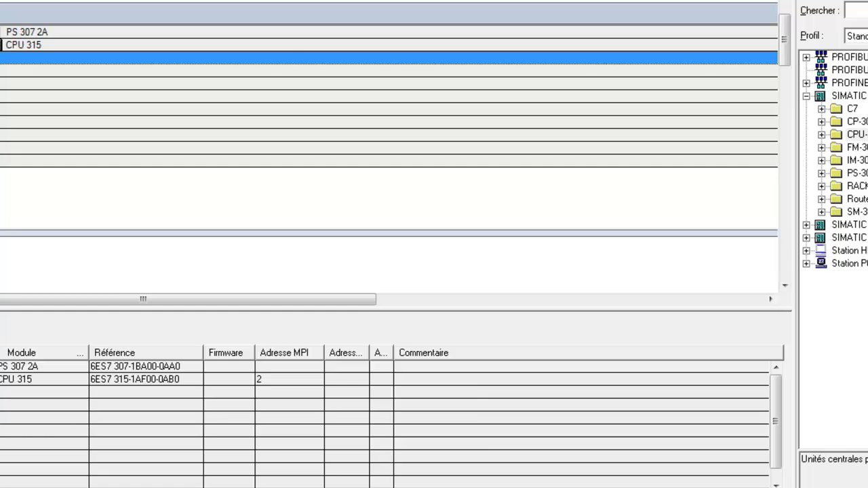
mouse_move(290, 480)
left_click(253, 429)
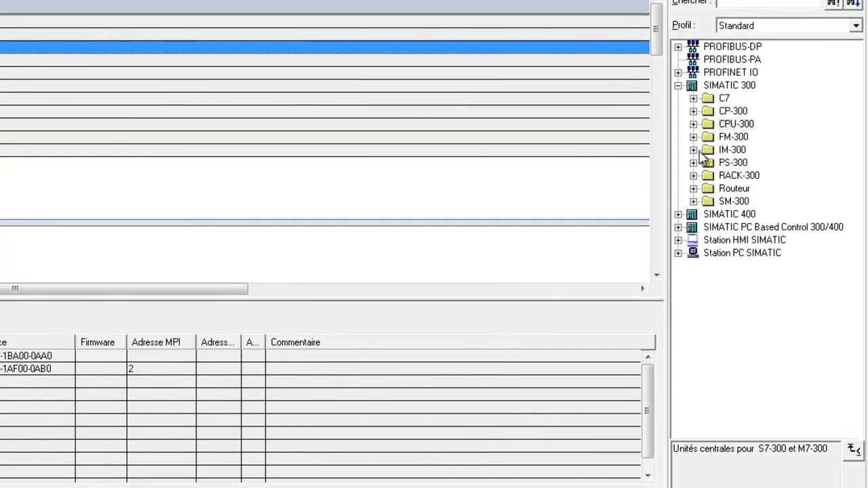
Insert the IM 365 IM S-R coupler 6ES7 365-0BA00-0AA0 from IM-300 into slot 3, and collapse the IM-300 folder
left_click(821, 160)
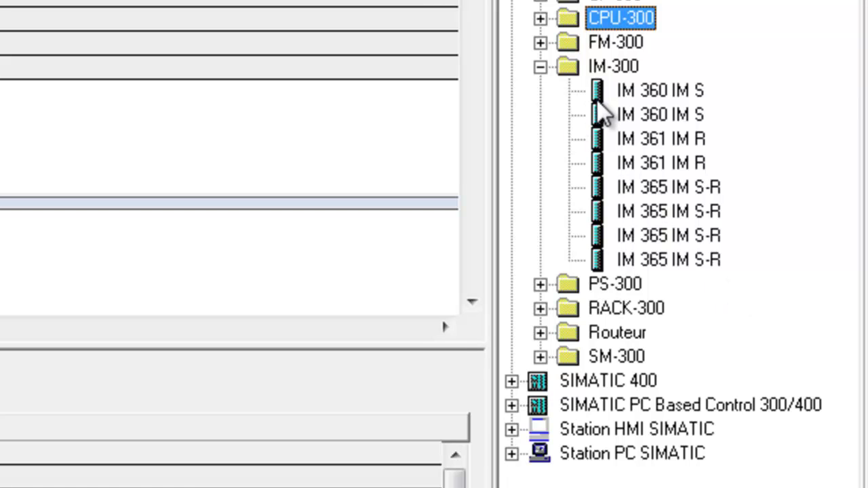
left_click_drag(661, 187, 317, 120)
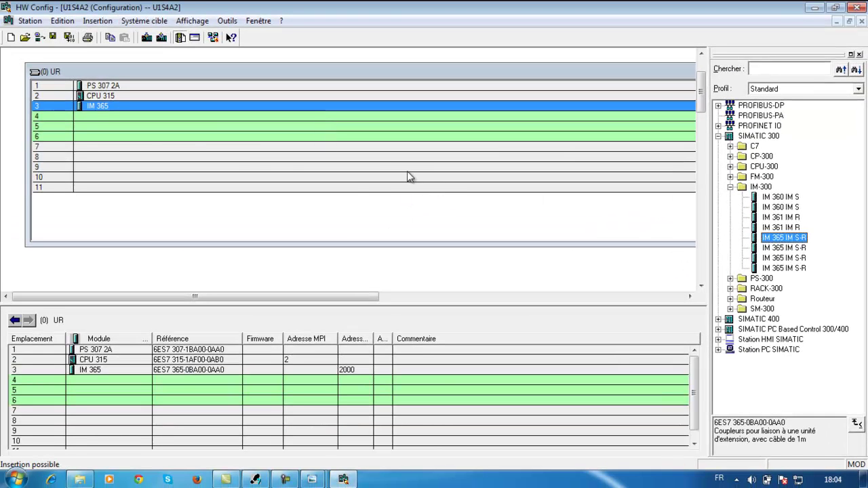
left_click(86, 116)
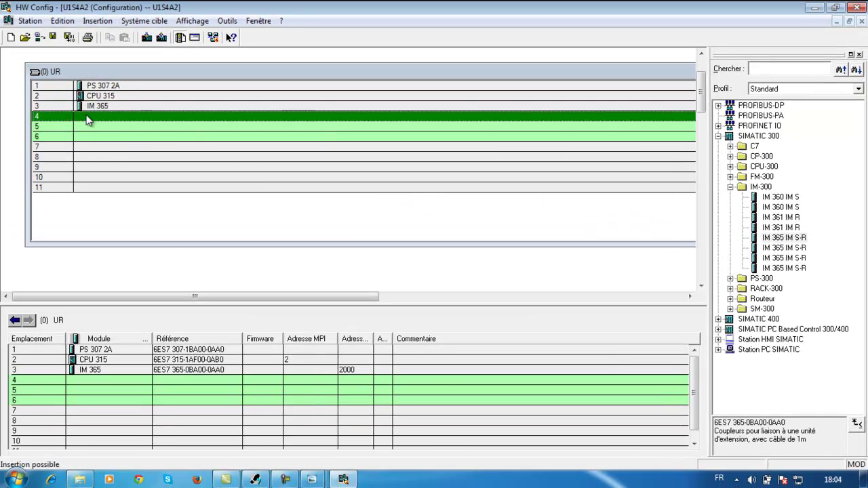
left_click(731, 187)
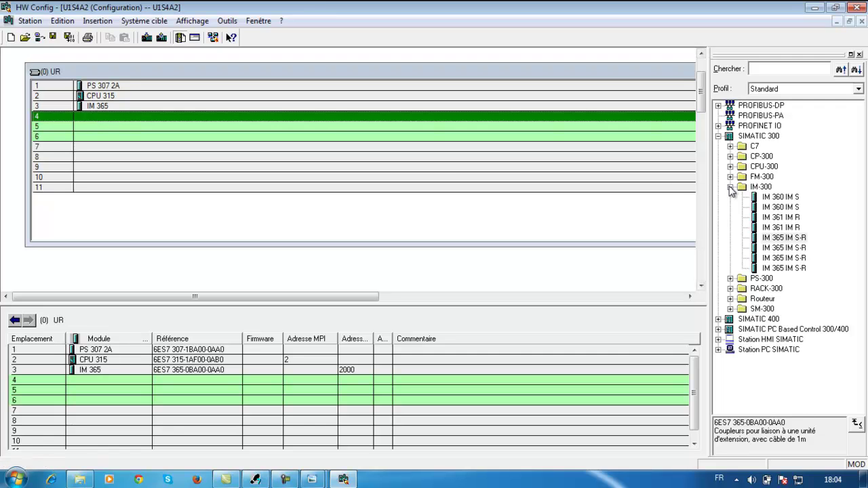
Check the s7300 picture for the remaining modules, and insert FM 355 C PID Control 6ES7 355-0VH00-0AE0 into slot 4
mouse_move(313, 480)
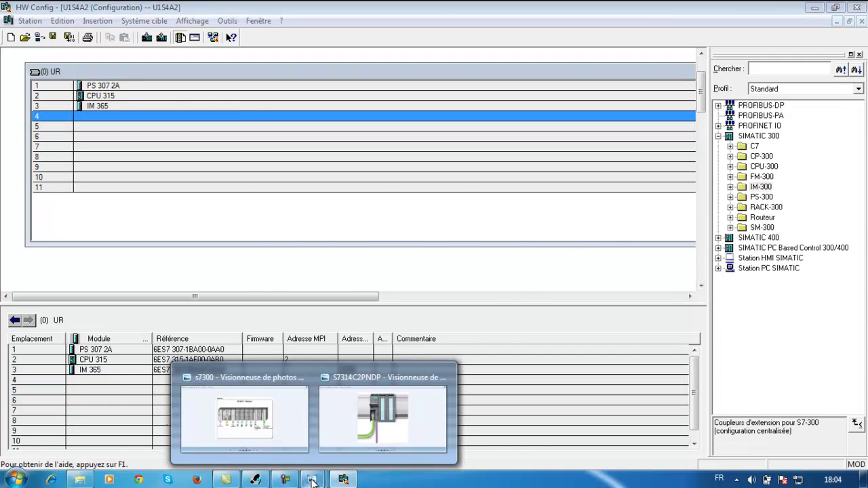
left_click(292, 448)
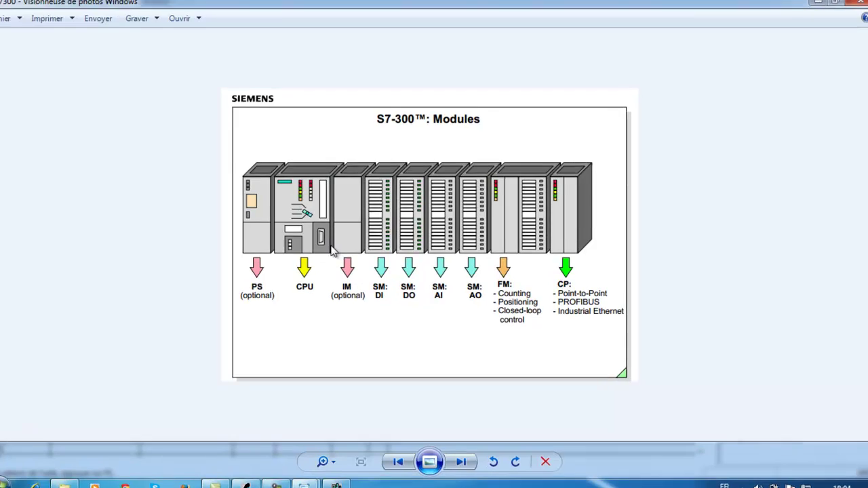
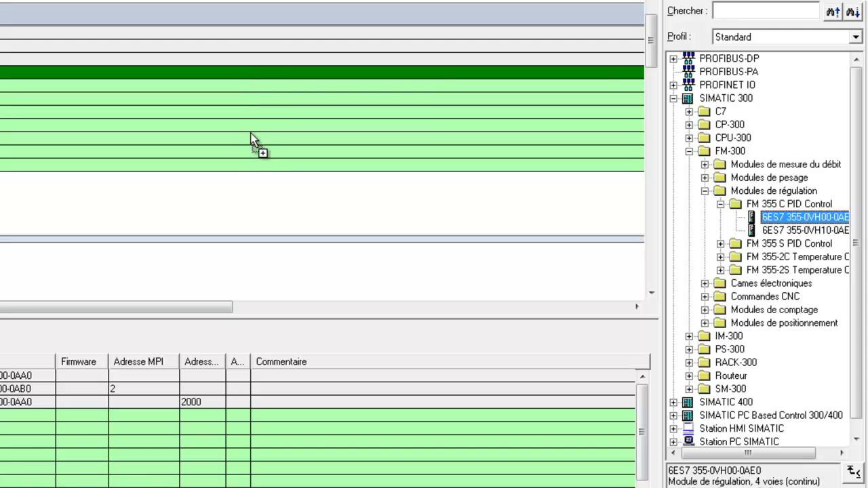
mouse_move(252, 80)
left_mouse_down()
mouse_move(255, 157)
mouse_move(276, 130)
mouse_move(258, 78)
left_mouse_up()
left_click_drag(492, 110, 456, 102)
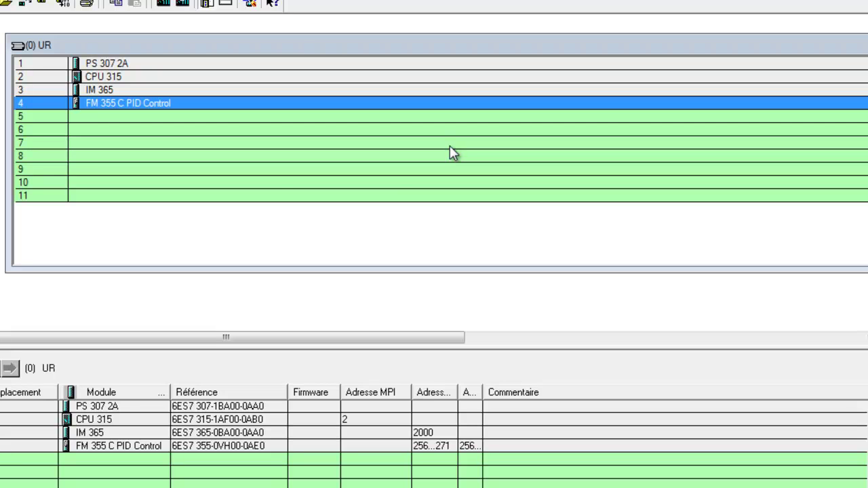
Select slot 5 of the rack and expand the DI/DO-300 folder under SM-300 in the catalog
left_click(141, 119)
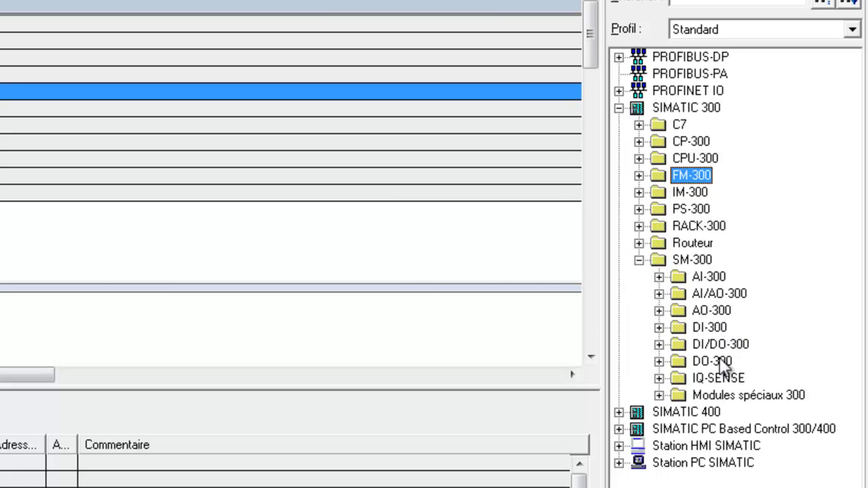
left_click(660, 396)
left_click(660, 395)
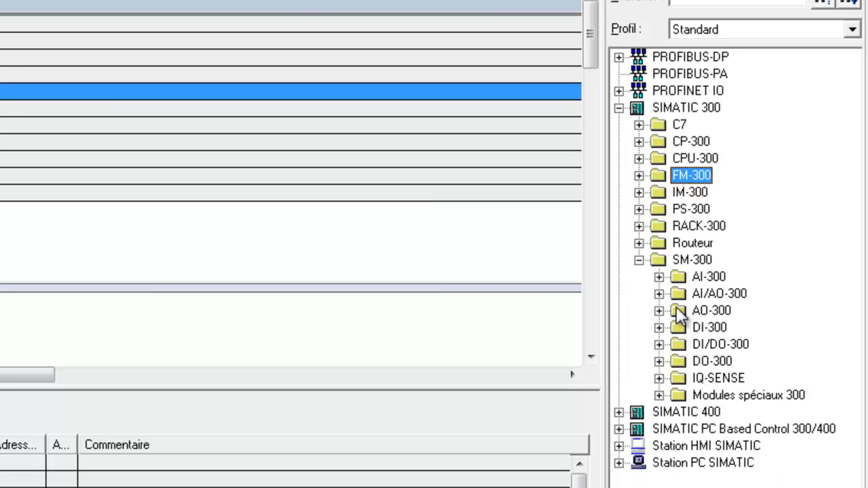
left_click(660, 345)
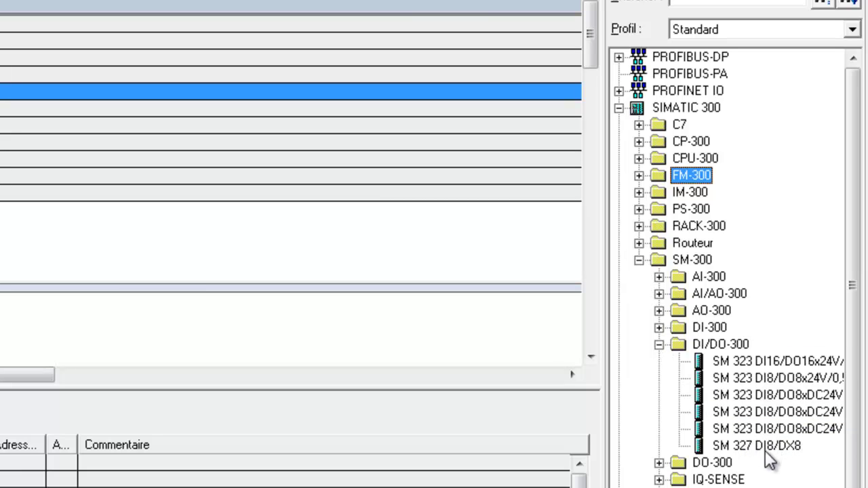
Insert the SM 323 DI8/DO8xDC24V/0,5A module 6ES7 323-1BH81-0AA0 into slot 5
left_click(792, 450)
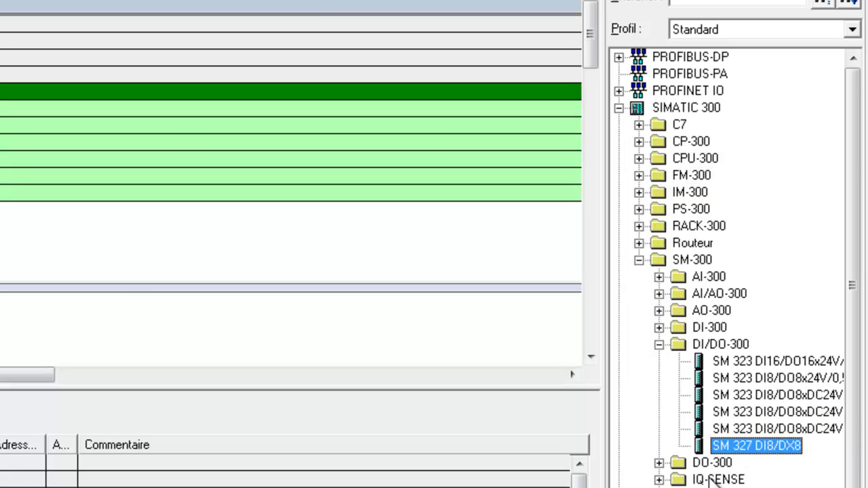
left_click(765, 432)
left_click_drag(767, 439, 28, 93)
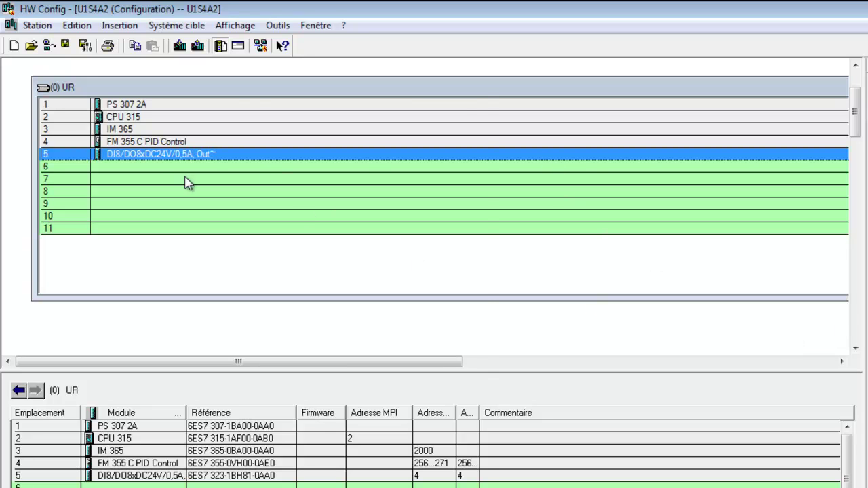
Delete the DI8/DO8xDC24V/0,5A module from slot 5 of the rack
right_click(213, 155)
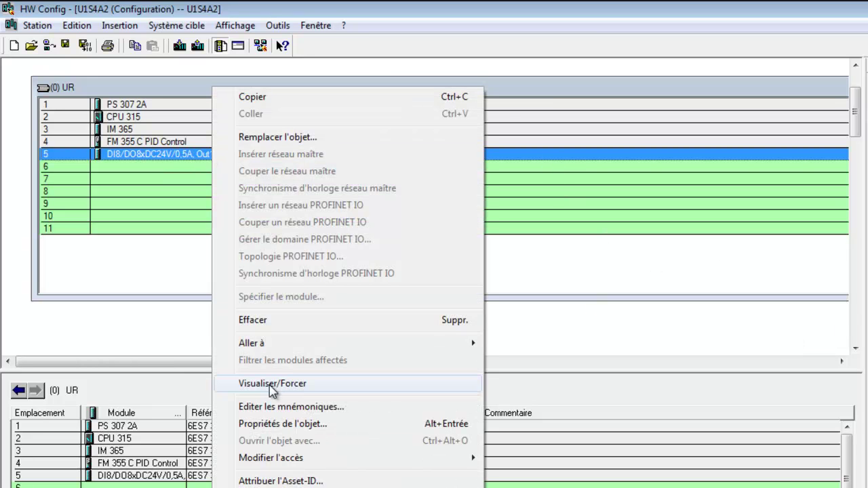
left_click(253, 319)
left_click(430, 332)
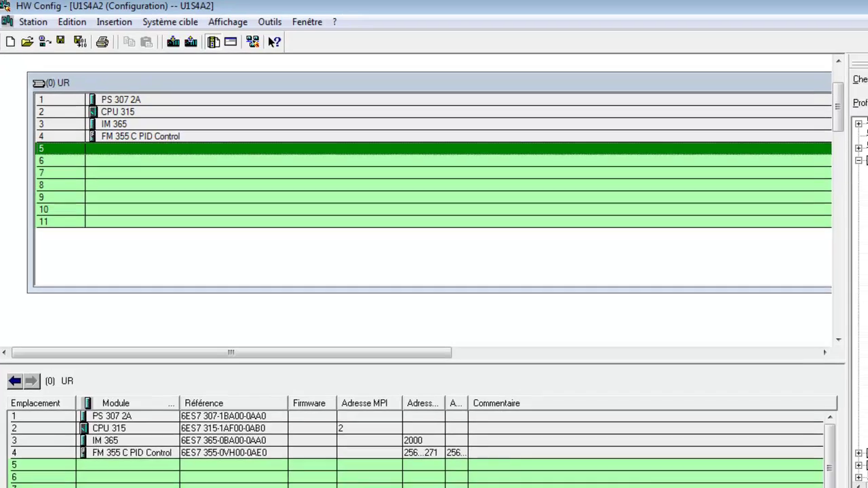
Insert the SM 323 DI16/DO16x24V/0.5A module 6ES7 323-1BL00-0AA0 into slot 5
left_click_drag(867, 352, 340, 169)
left_click_drag(278, 124, 272, 117)
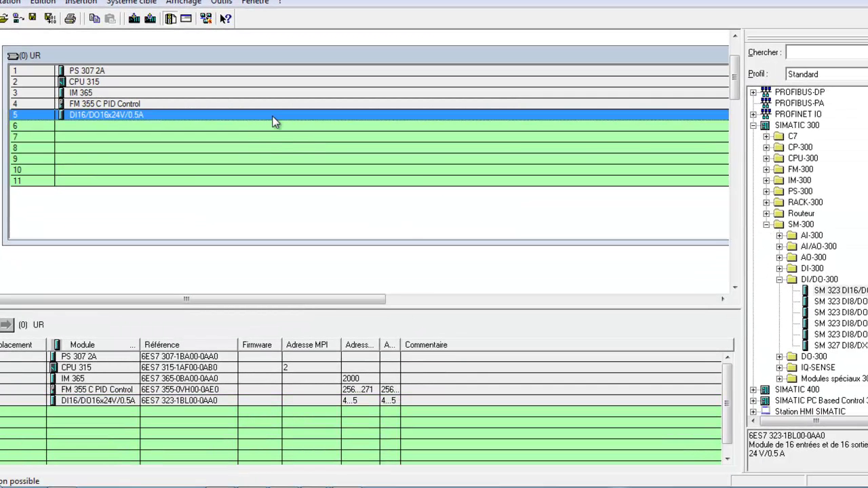
left_click(262, 149)
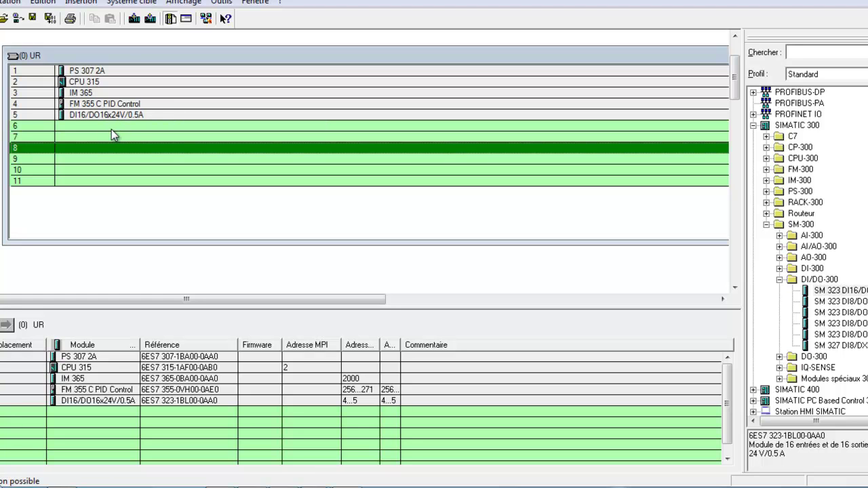
left_click_drag(124, 55, 102, 58)
left_click(102, 58)
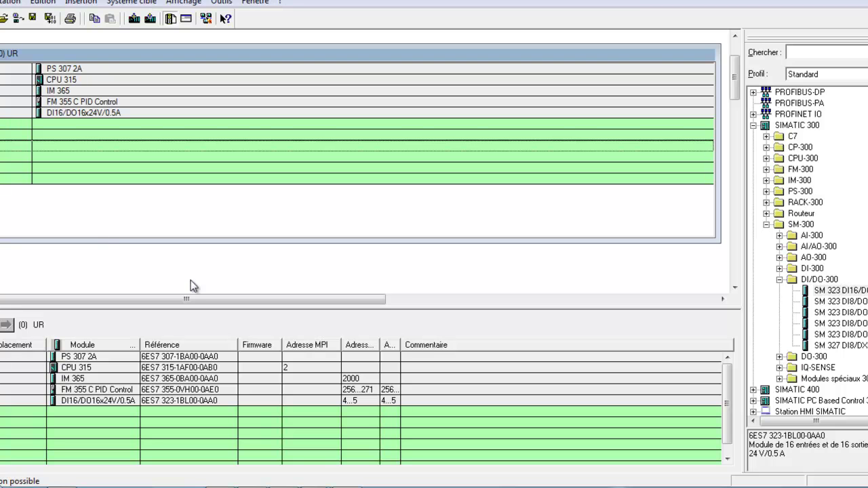
left_click(111, 114)
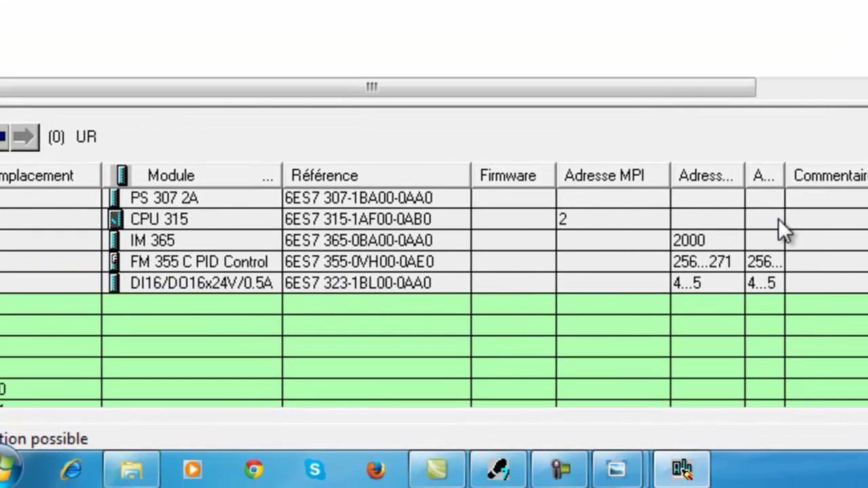
Widen the input address and output address columns of the module table so their headings are fully readable
double_click(748, 175)
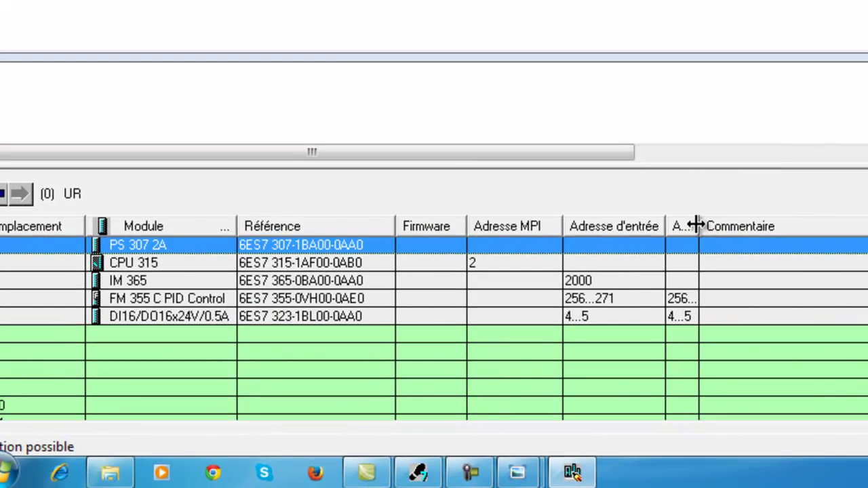
left_click_drag(697, 224, 795, 226)
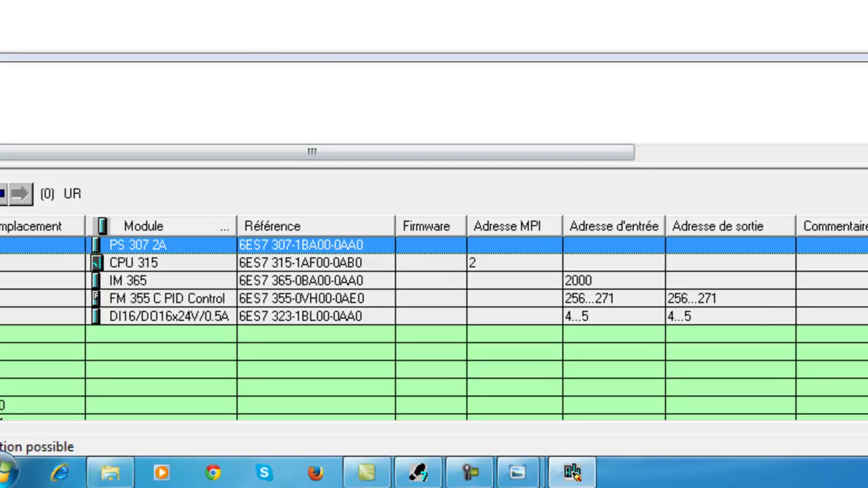
left_click(637, 14)
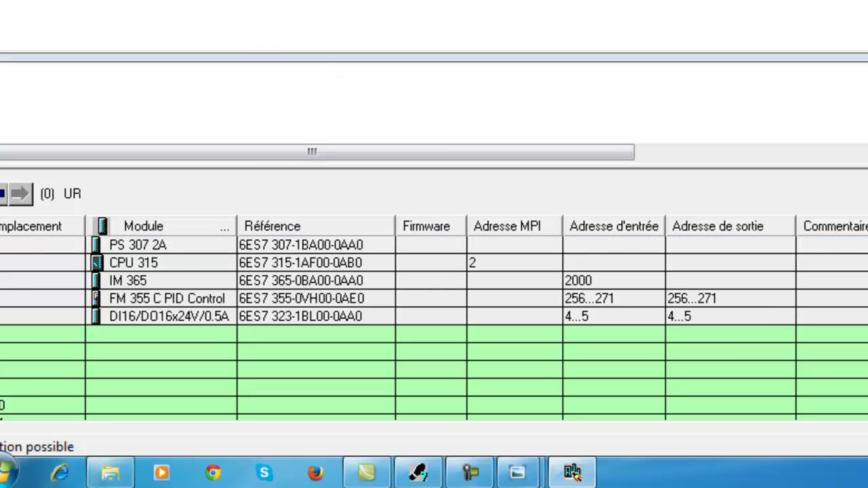
Insert the SM 335 AI4/AO4x14/12Bit module 6ES7 335-7HG00-0AB0 from the AI/AO-300 folder into slot 6
left_click(574, 317)
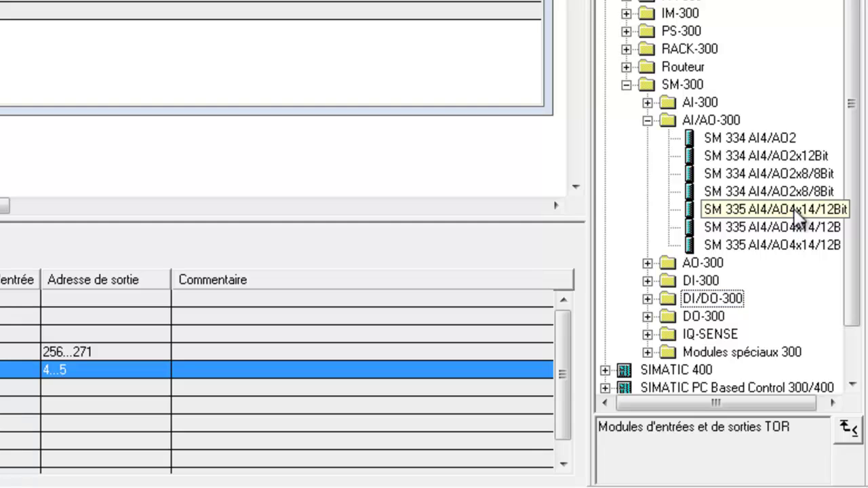
left_click_drag(799, 218, 499, 140)
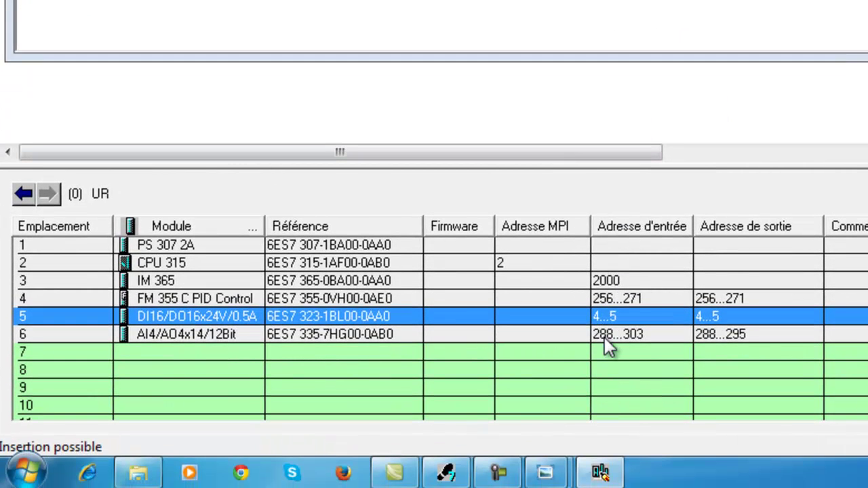
left_click(604, 337)
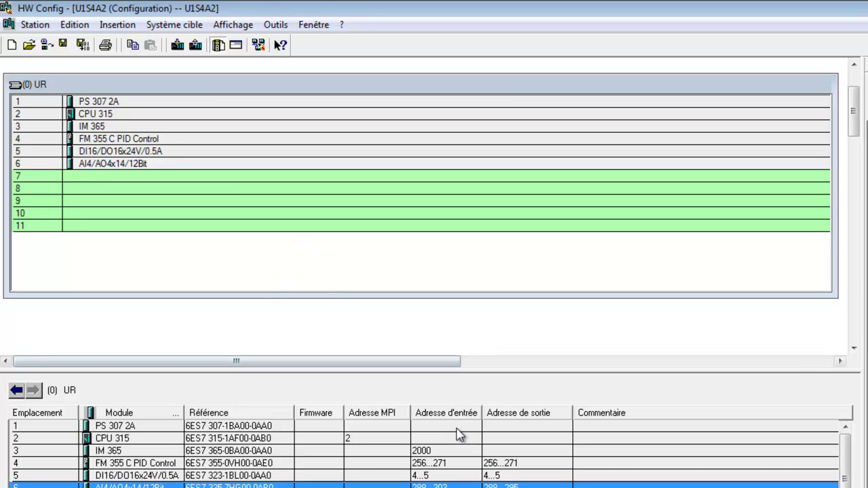
Examine the input and output start addresses in the properties of the DI16/DO16x24V/0.5A module in slot 5
double_click(420, 477)
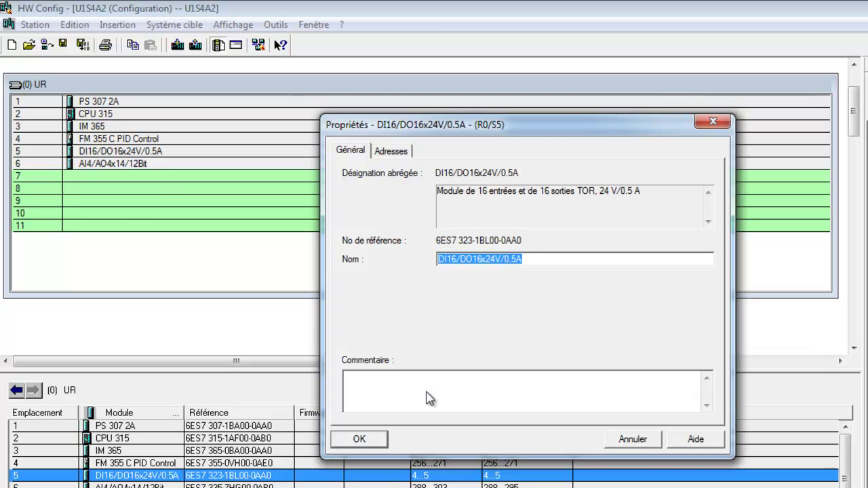
left_click(404, 155)
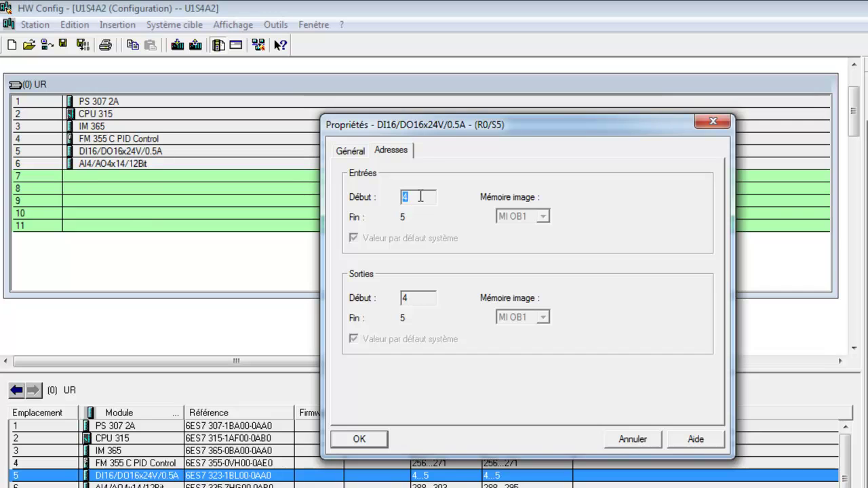
key("Return")
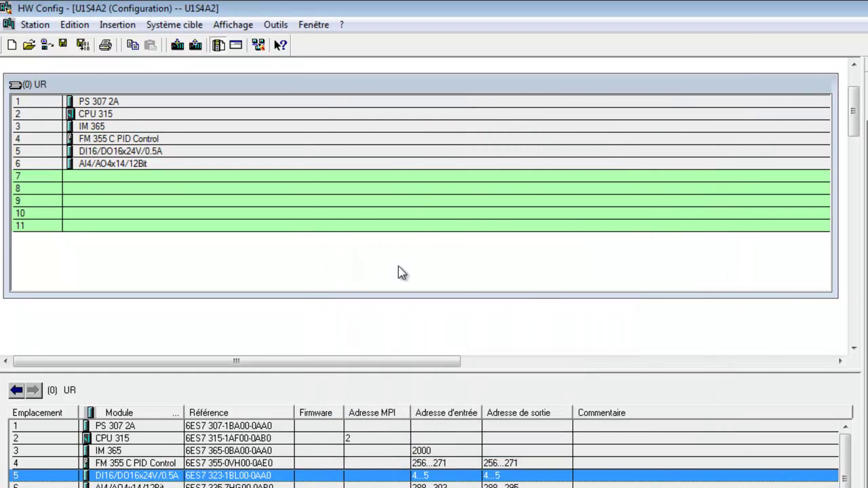
double_click(337, 478)
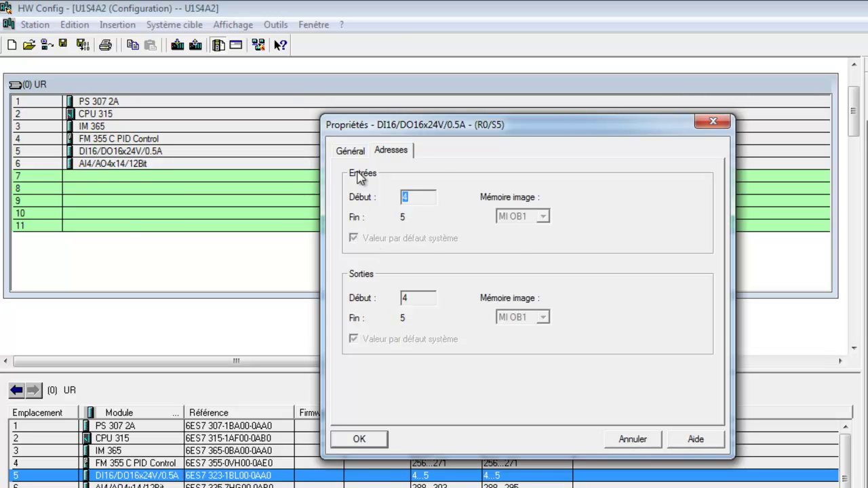
left_click(353, 151)
left_click(384, 151)
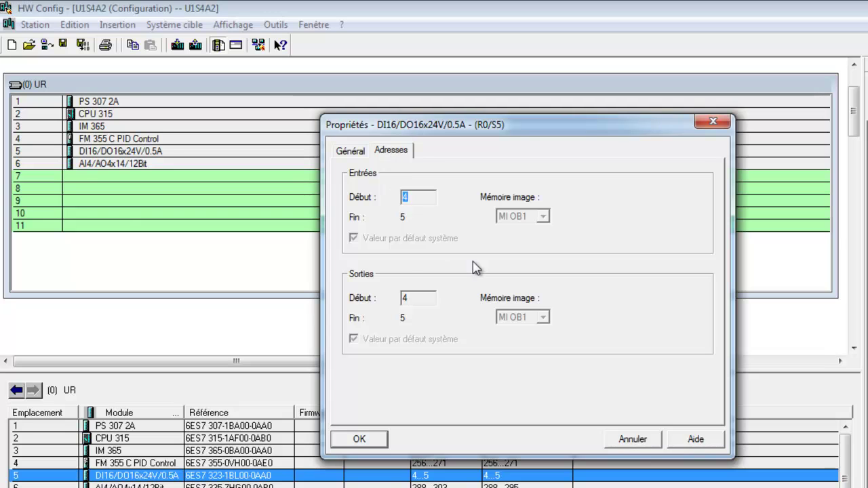
left_click(375, 438)
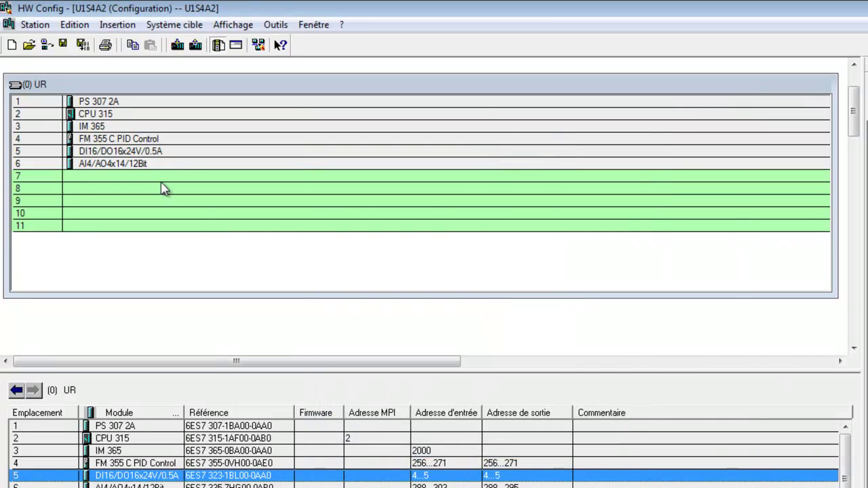
Insert the DI8/DO8xDC24V/0,5A module 6ES7 323-1BH01-0AA0 into slot 7 and open its properties
left_click(163, 179)
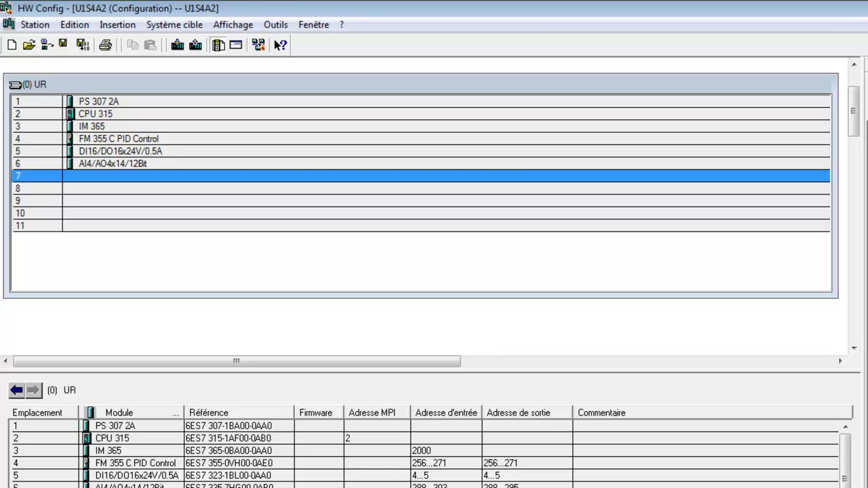
left_click_drag(479, 276, 280, 180)
key("alt+Return")
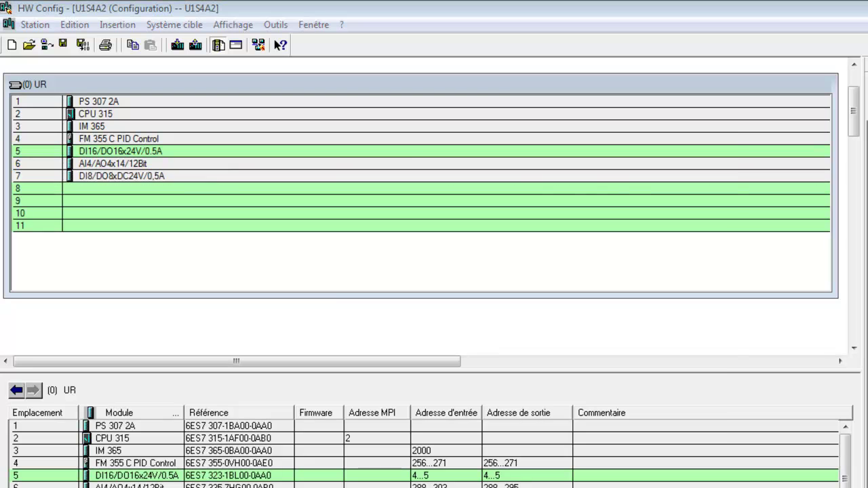
Examine the input and output addresses, description, reference number and name of the module in slot 7
left_click(391, 152)
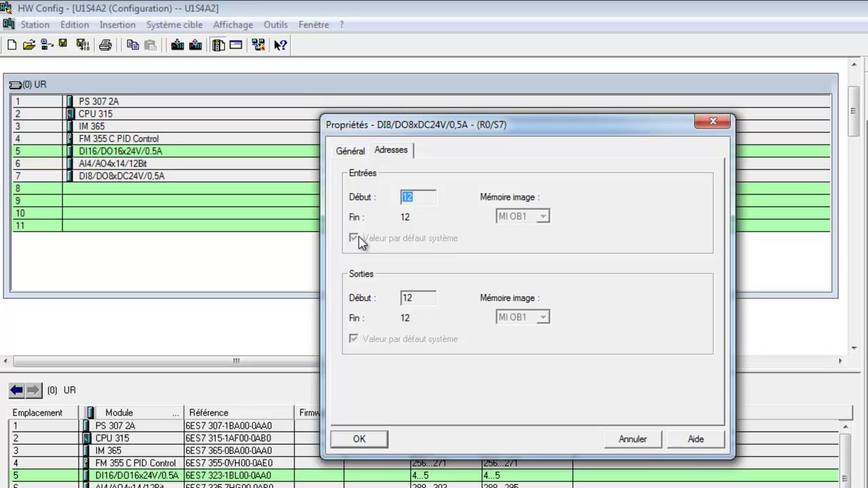
left_click(433, 197)
double_click(396, 197)
left_click(360, 152)
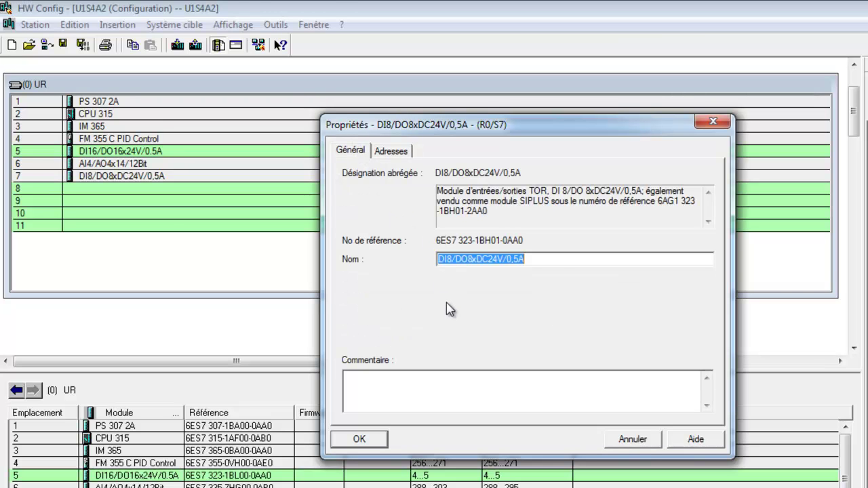
left_click(504, 214)
left_click_drag(503, 213, 438, 189)
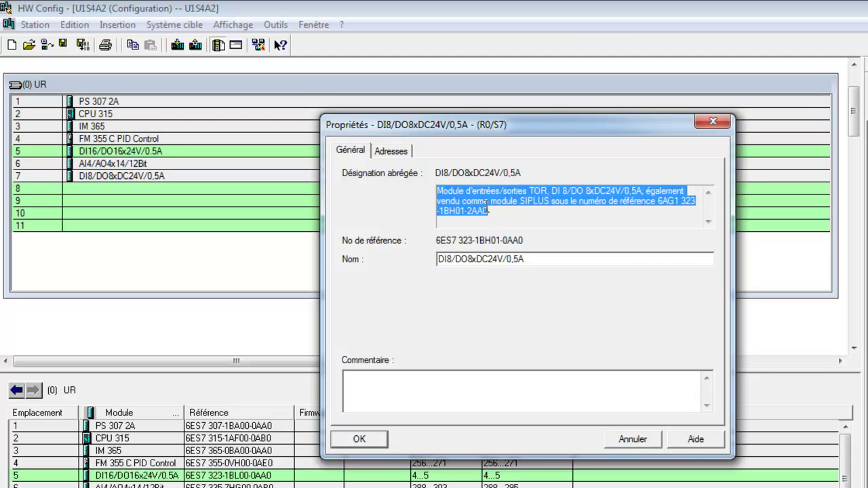
left_click(521, 204)
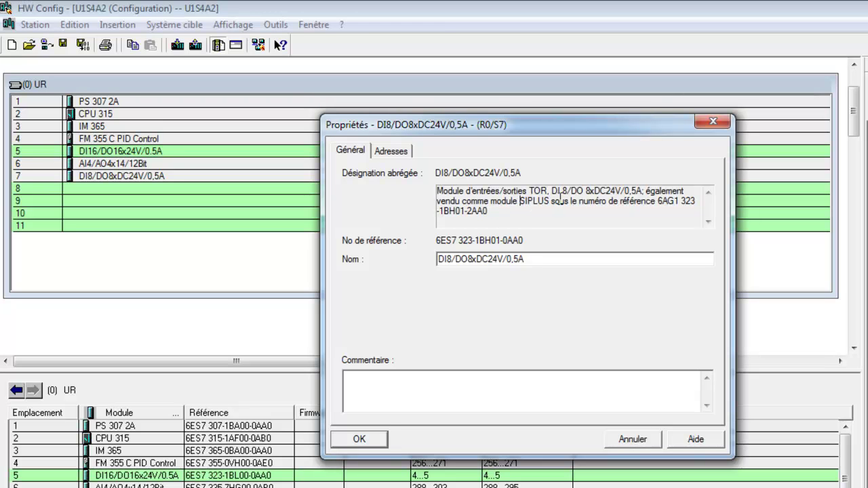
left_click_drag(503, 215, 657, 201)
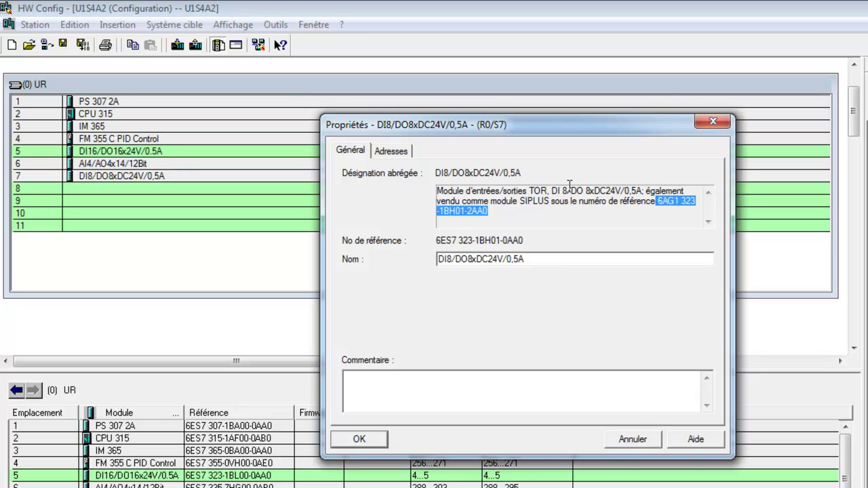
left_click_drag(541, 257, 427, 254)
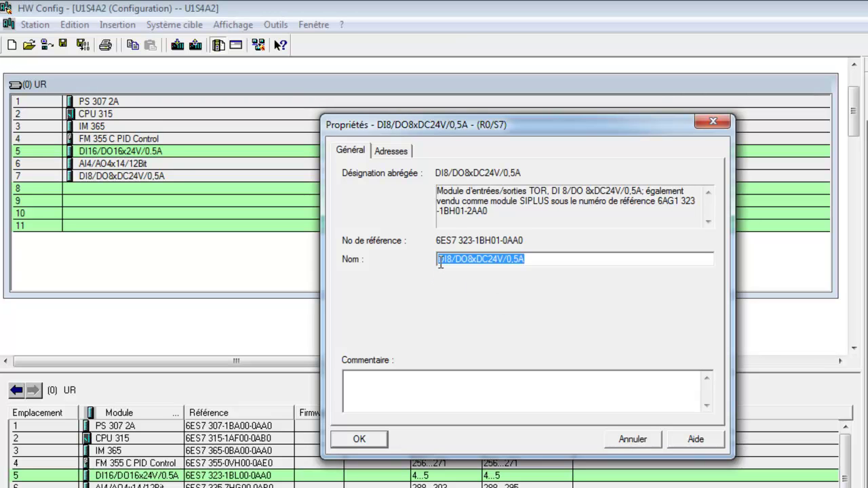
left_click(378, 437)
Delete the DI8/DO8xDC24V/0,5A module from slot 7 of the rack
left_click(120, 194)
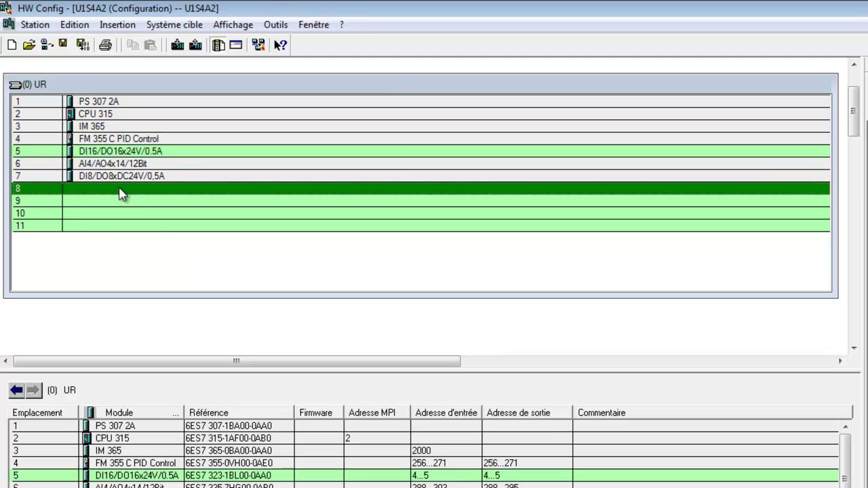
right_click(121, 176)
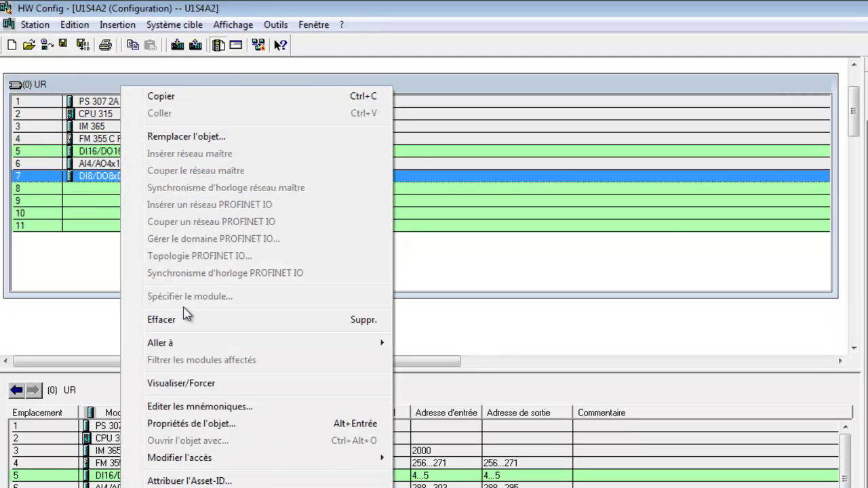
left_click(169, 319)
left_click(440, 327)
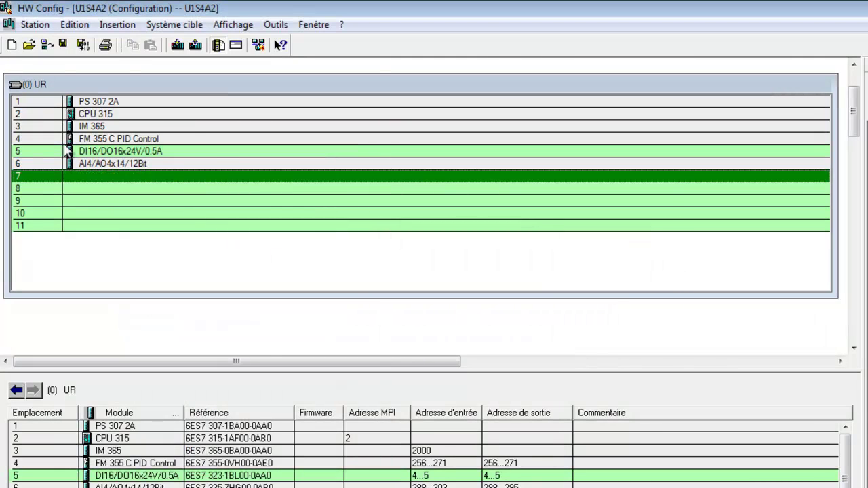
Select the AI4/AO4x14/12Bit module in slot 6, then save and compile the hardware configuration
left_click(176, 164)
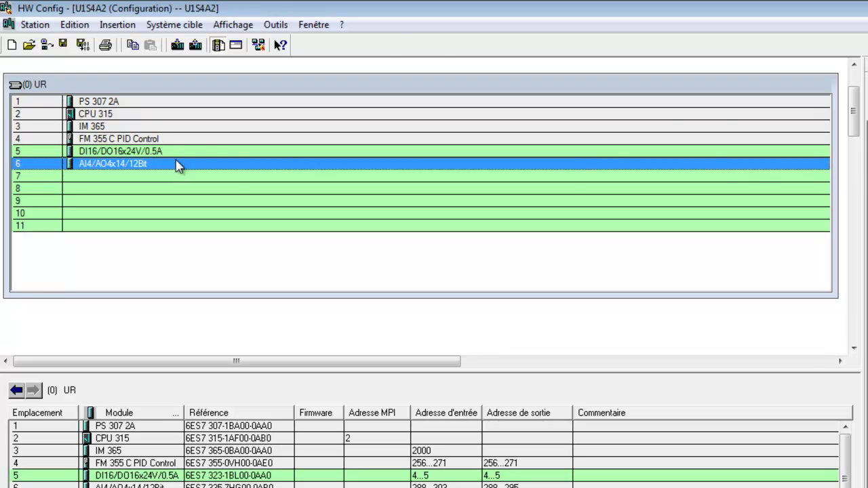
left_click(867, 169)
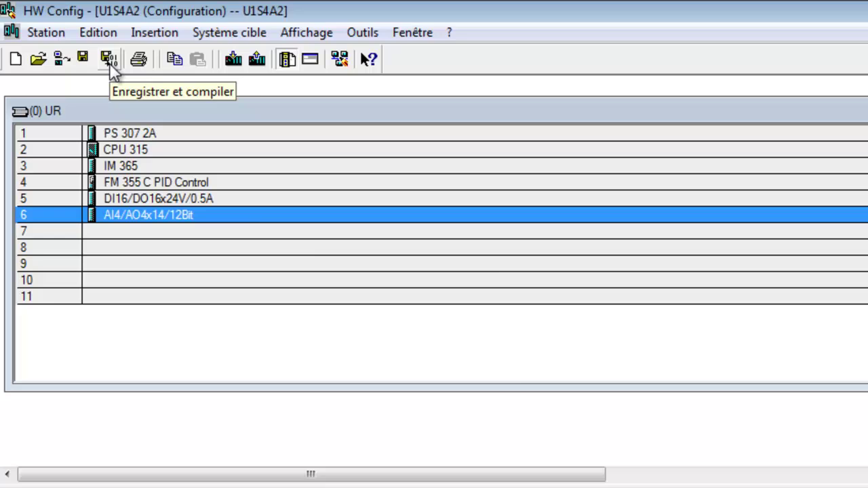
left_click(98, 57)
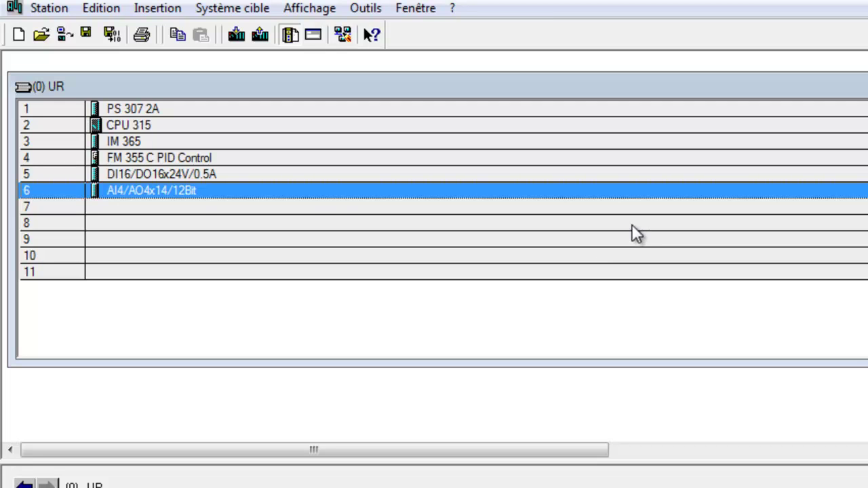
Switch to the pictures folder and view the Siemens USB adapter photo and the desc_328293771_00 image
left_click(434, 487)
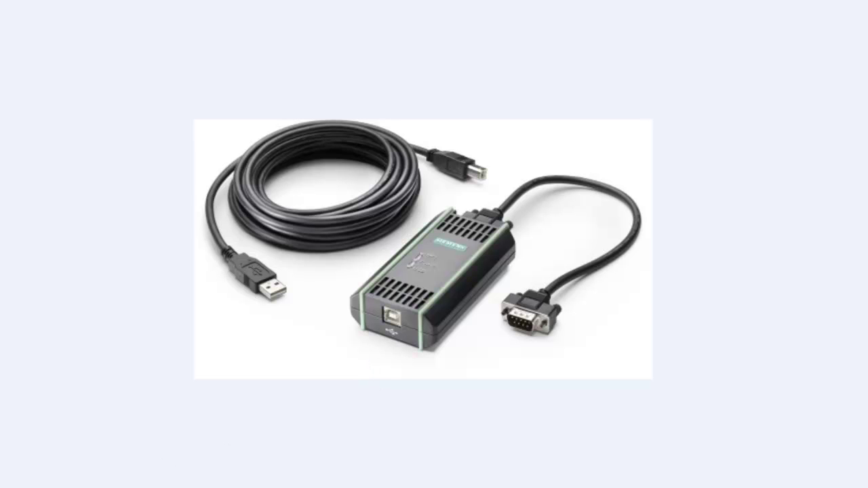
key("Escape")
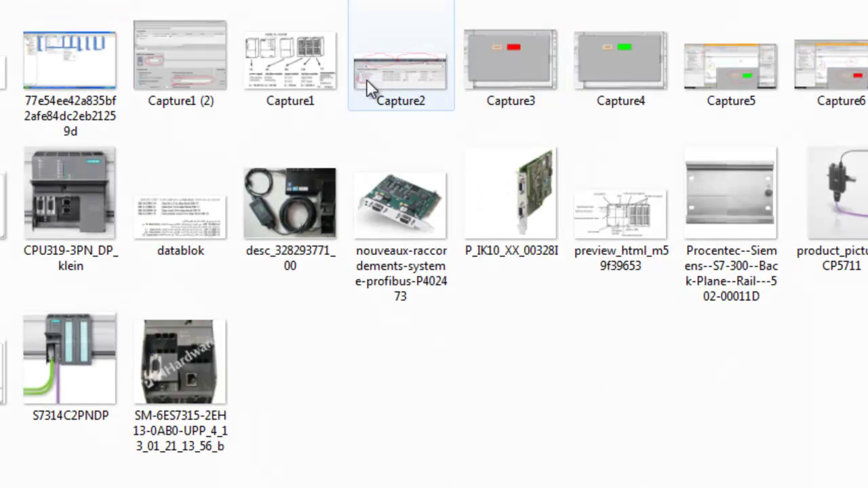
double_click(304, 205)
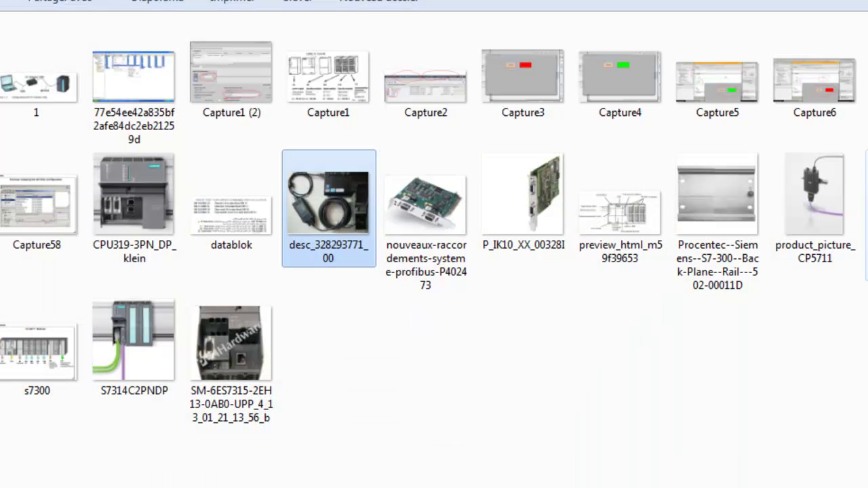
key("Return")
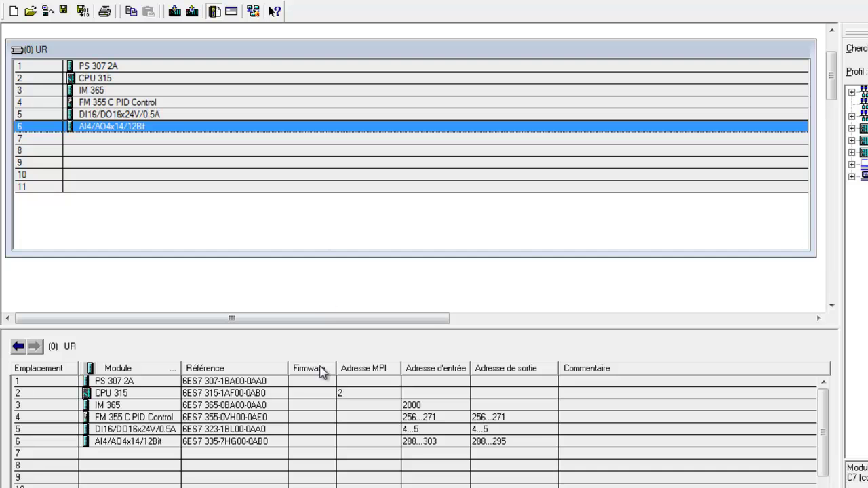
Select CPU 315 in slot 2 and switch to the photo viewer to examine the Siemens USB adapter picture
left_click(138, 393)
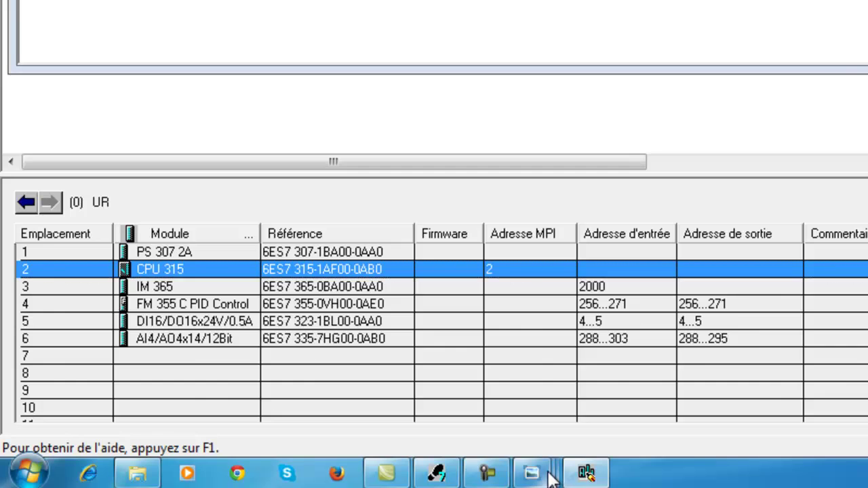
mouse_move(548, 468)
left_click(629, 413)
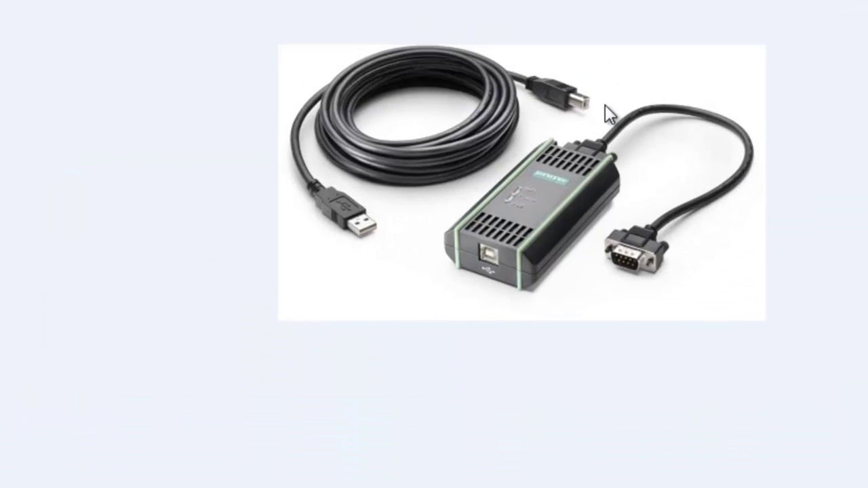